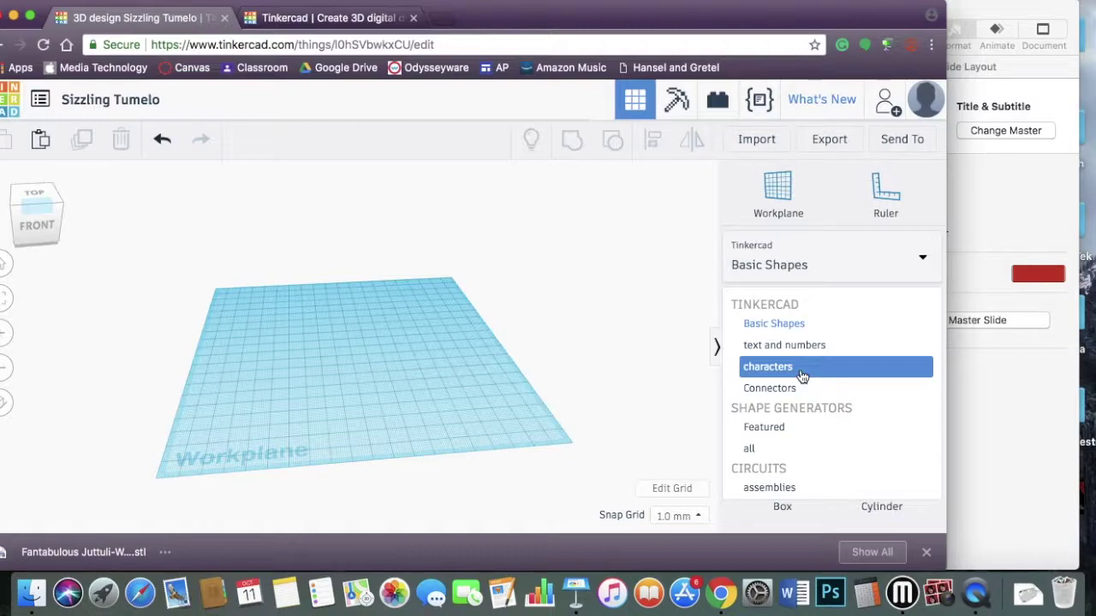
Place a solid red box from Basic Shapes near the workplane's centre and reduce its height to about 12 mm
scroll(802, 377, up, 4)
click(808, 268)
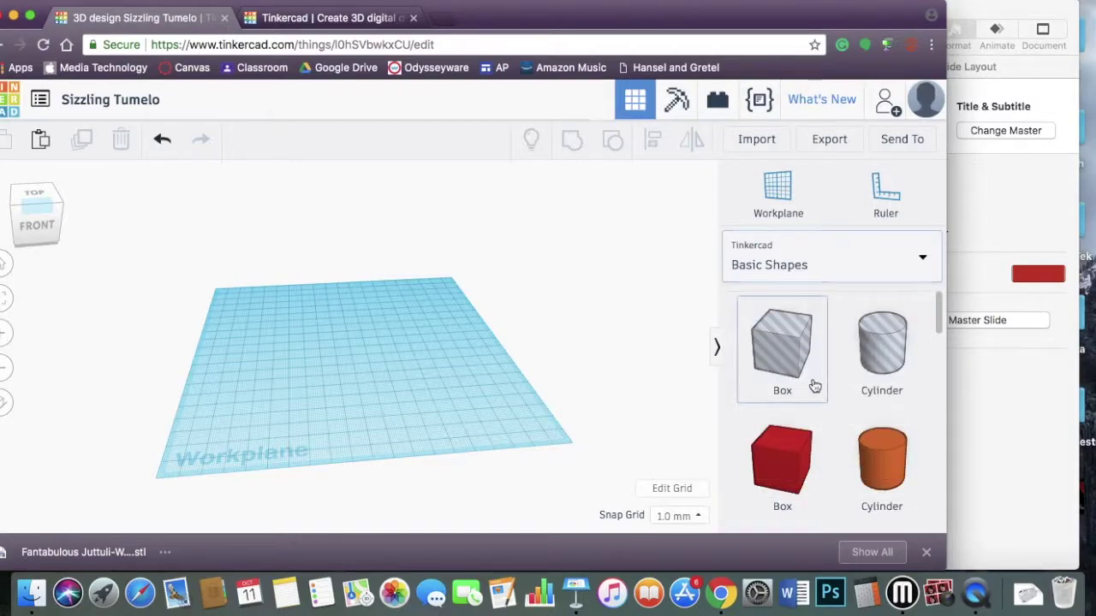
scroll(814, 387, down, 2)
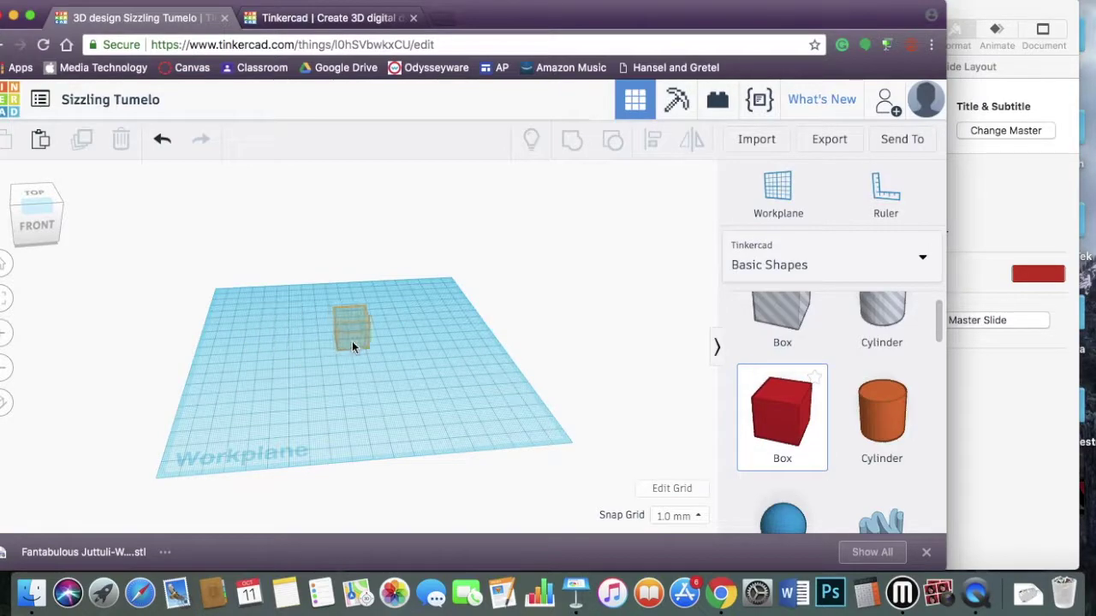
click(349, 343)
click(28, 225)
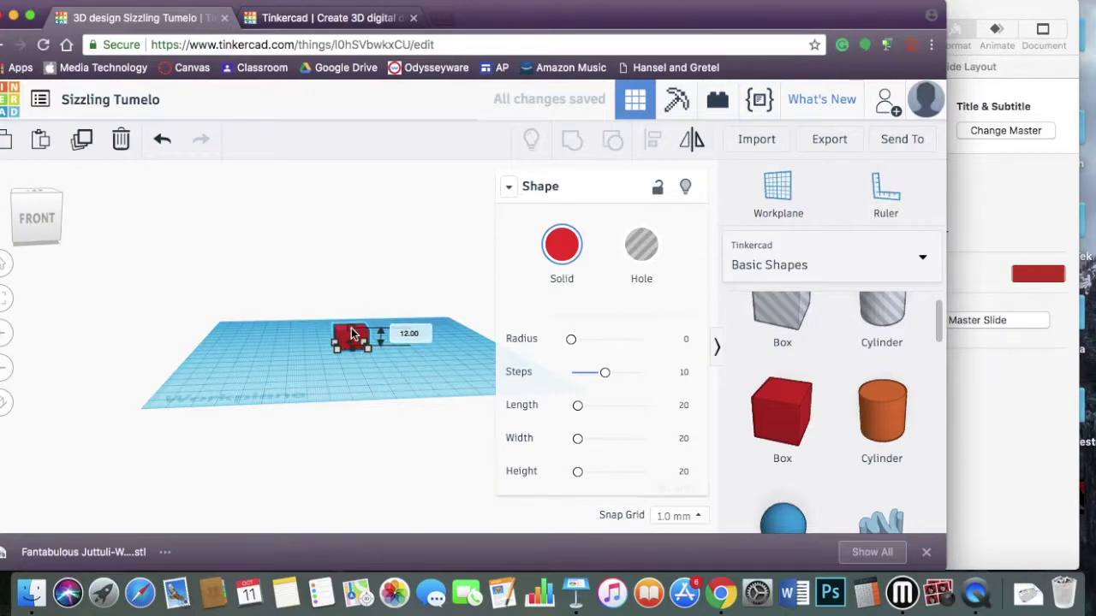
drag(41, 212, 34, 226)
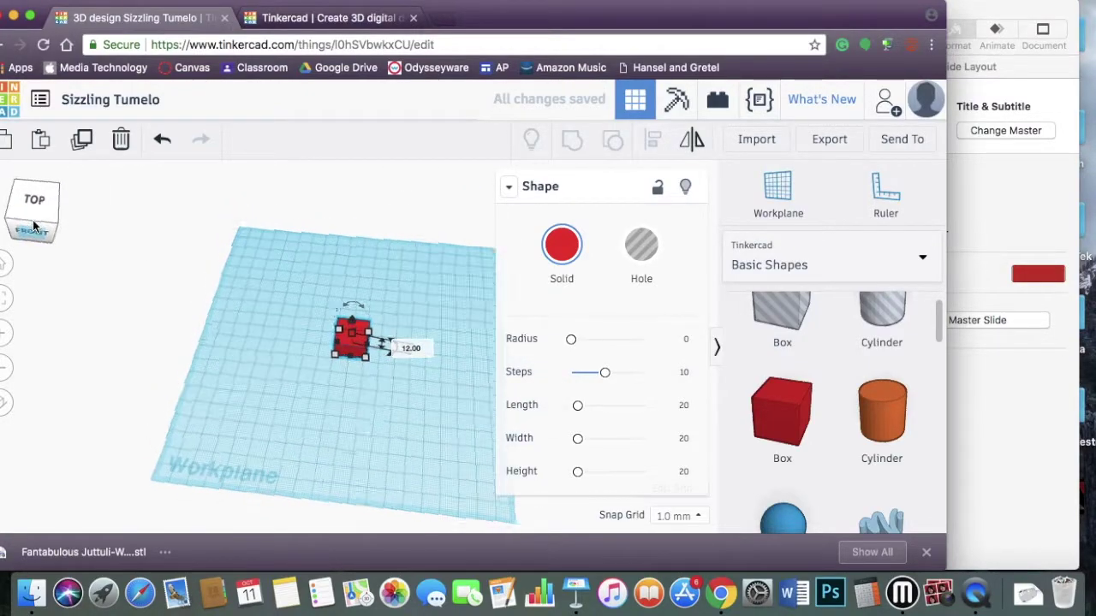
Adjust the base size of the red box slightly and tilt the box about 6° in the side view
drag(367, 371, 373, 365)
drag(27, 214, 22, 212)
drag(335, 311, 337, 272)
drag(26, 219, 14, 219)
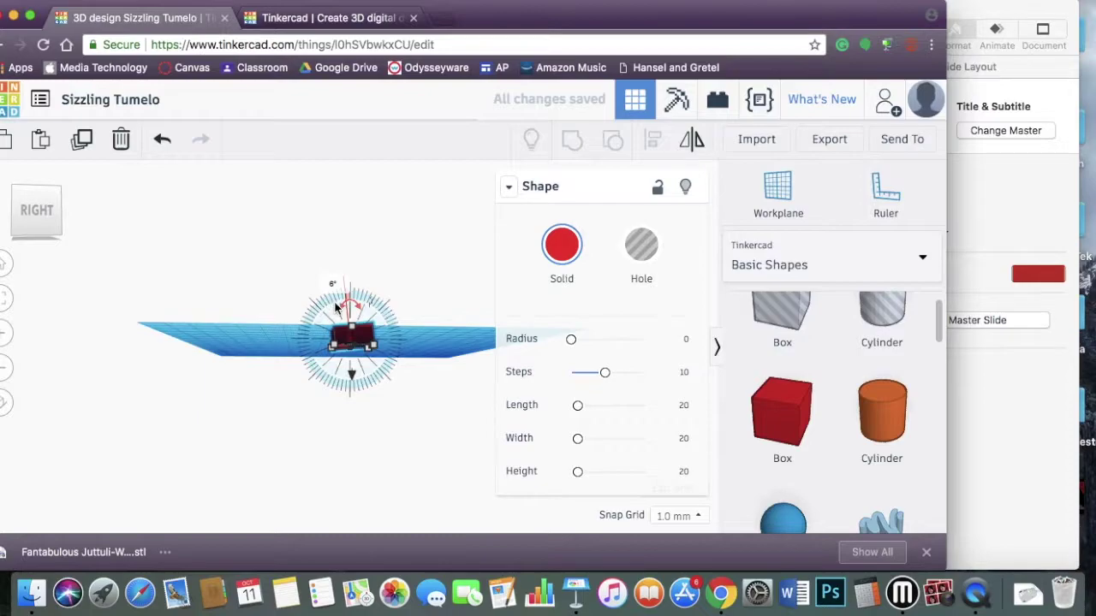
click(289, 330)
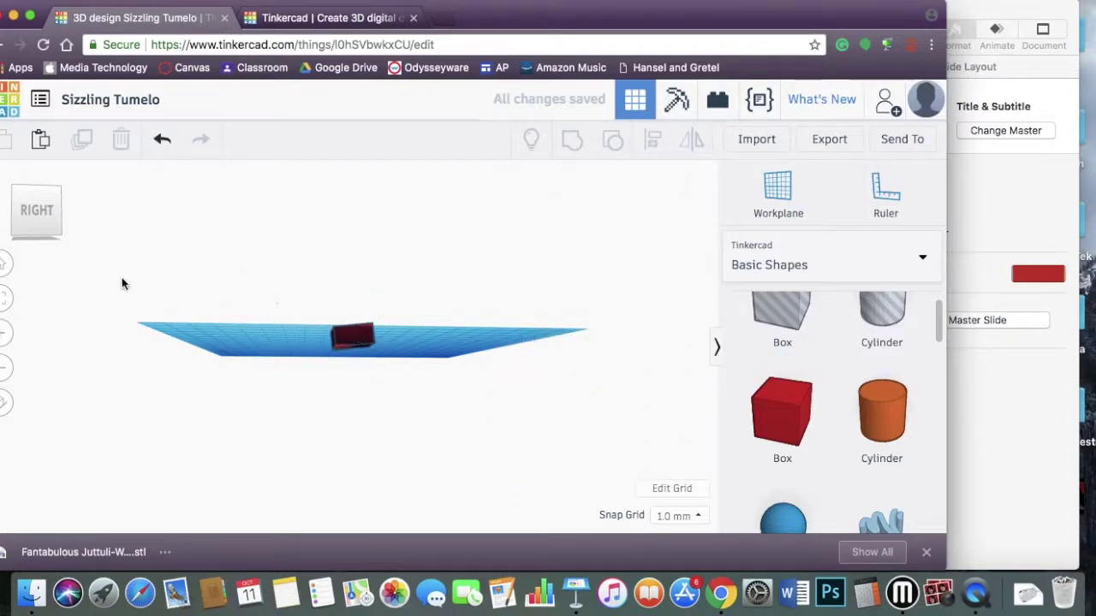
Place a second 20 mm box beside the first, turn it into a hole and move it into the red box
click(45, 211)
drag(45, 221, 76, 236)
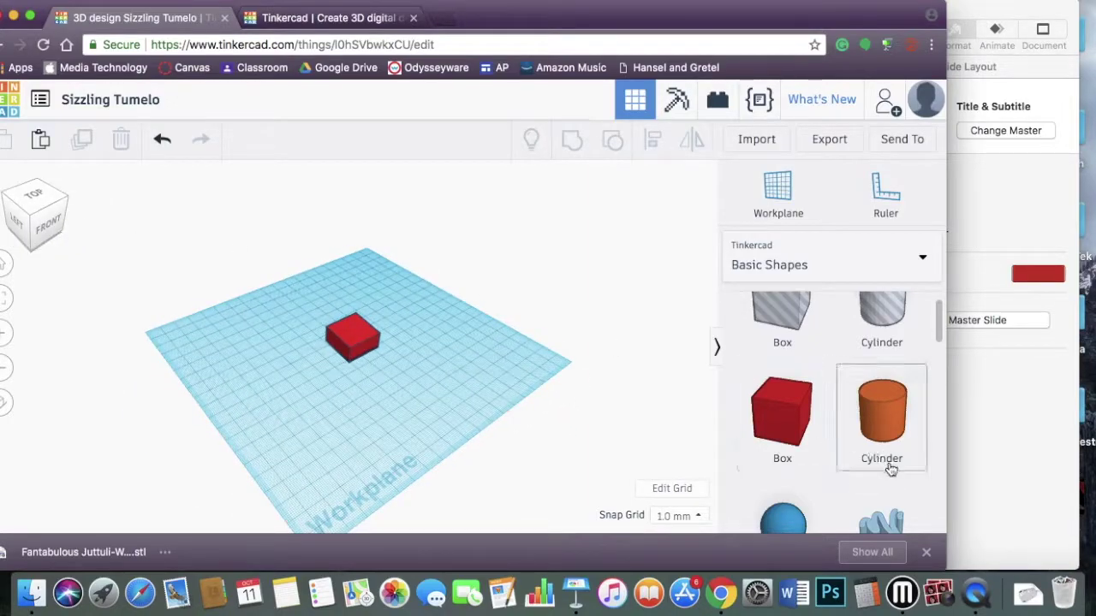
drag(779, 411, 408, 381)
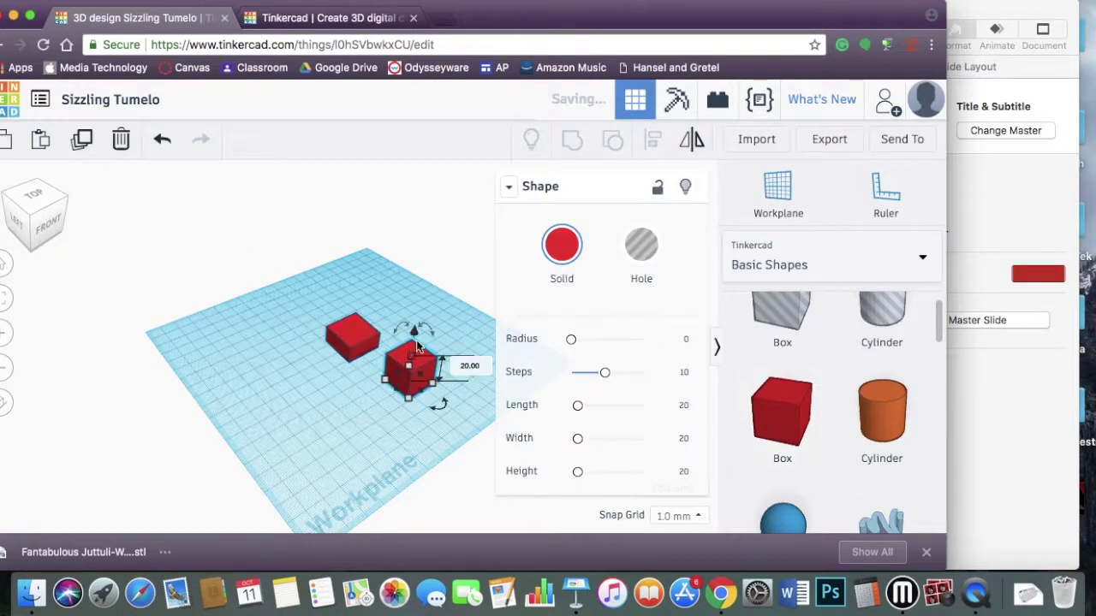
click(634, 267)
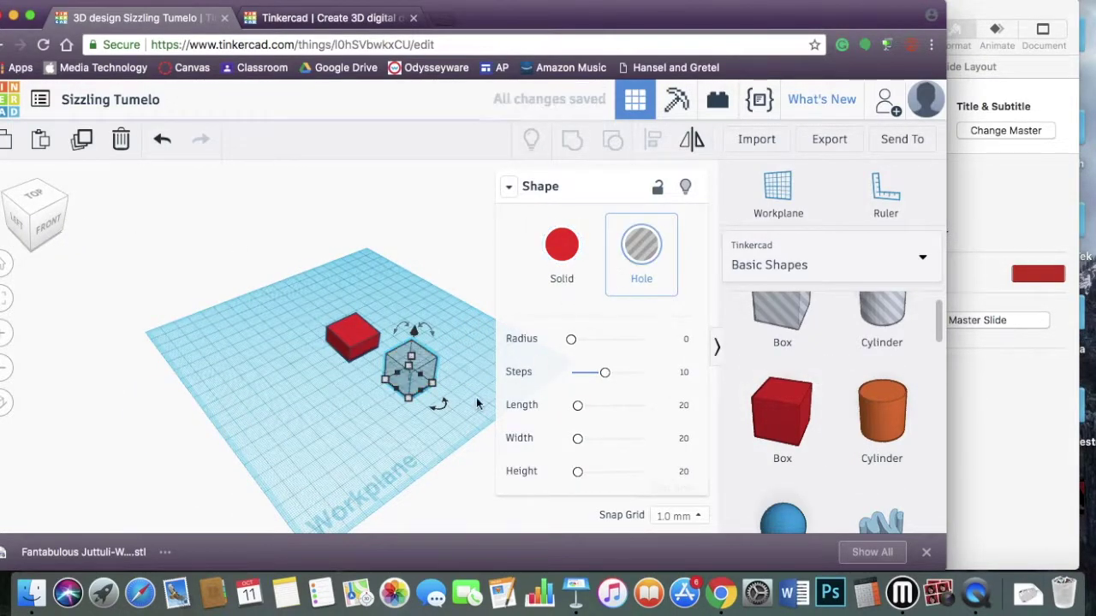
drag(430, 387, 353, 346)
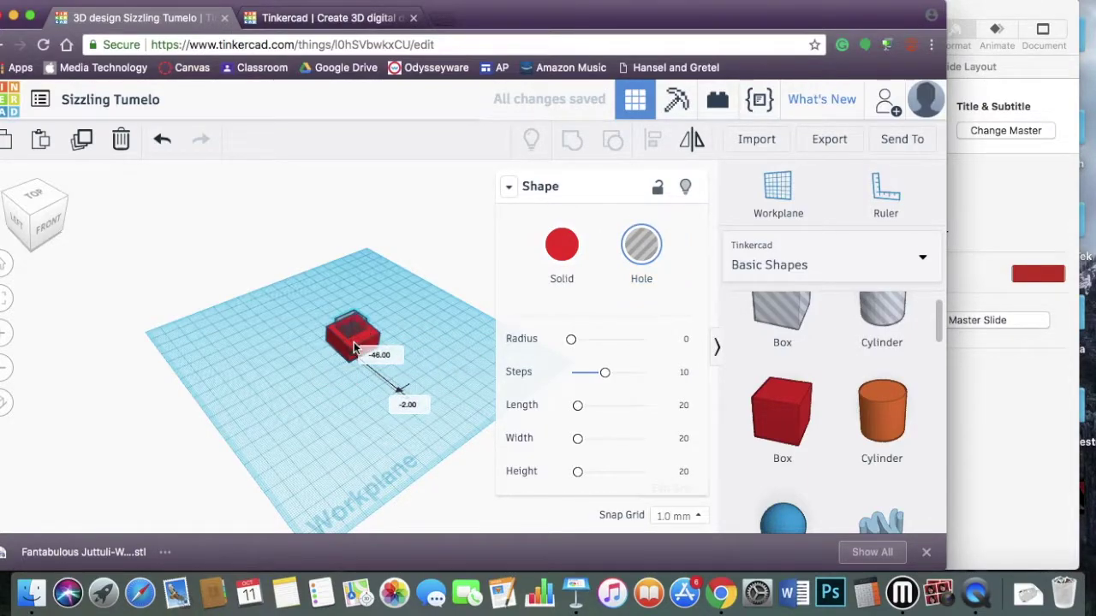
Group the red box with the hole box to cut the opening, and inspect the cavity from several angles
click(334, 394)
drag(36, 214, 89, 214)
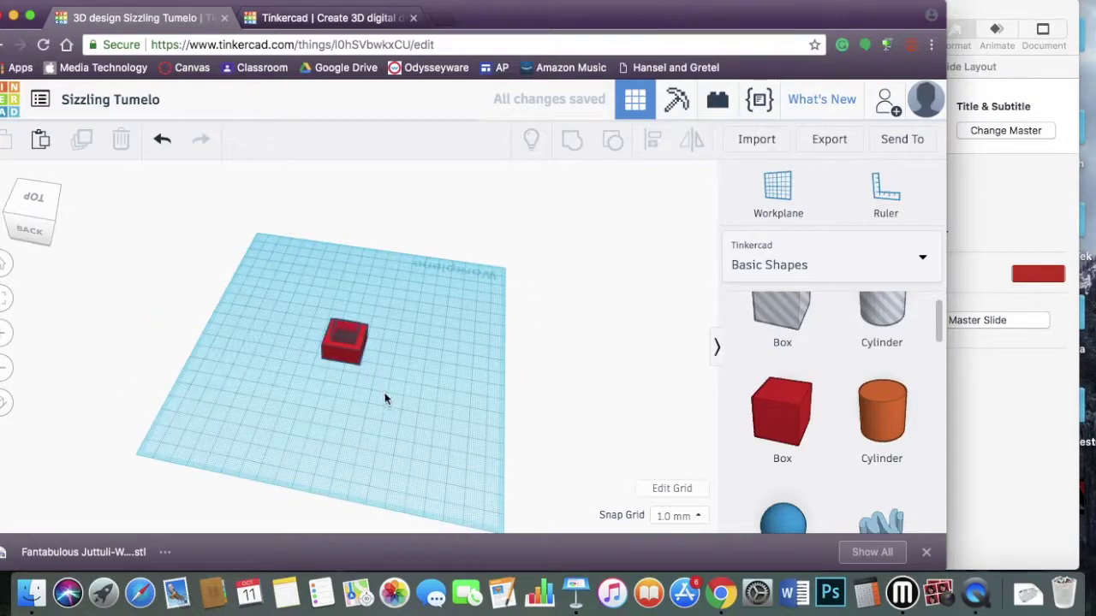
drag(290, 304, 291, 305)
click(572, 138)
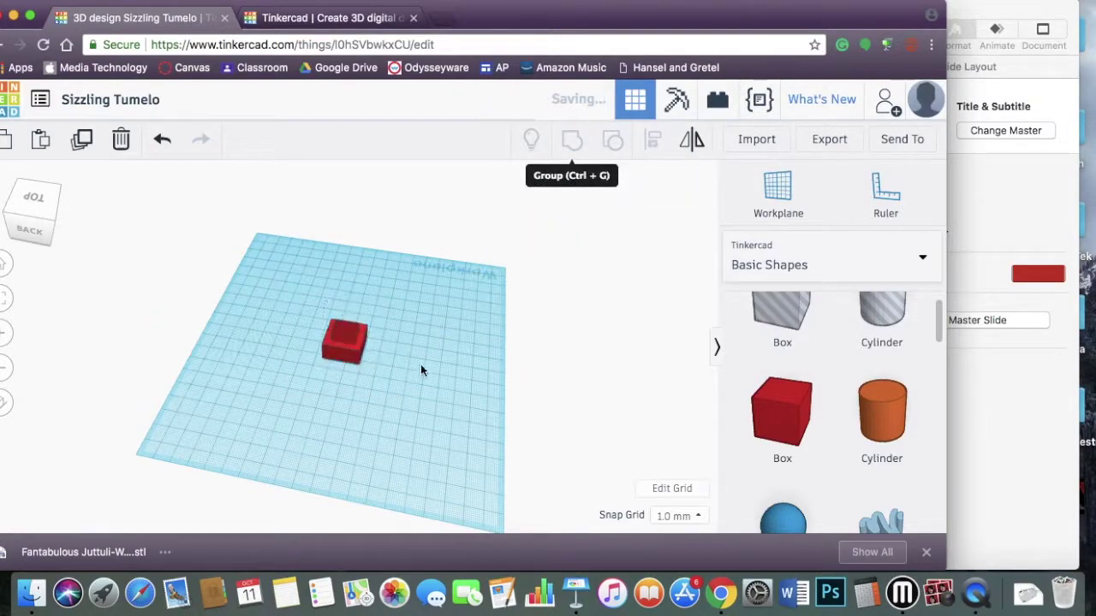
drag(35, 207, 4, 204)
scroll(257, 326, up, 5)
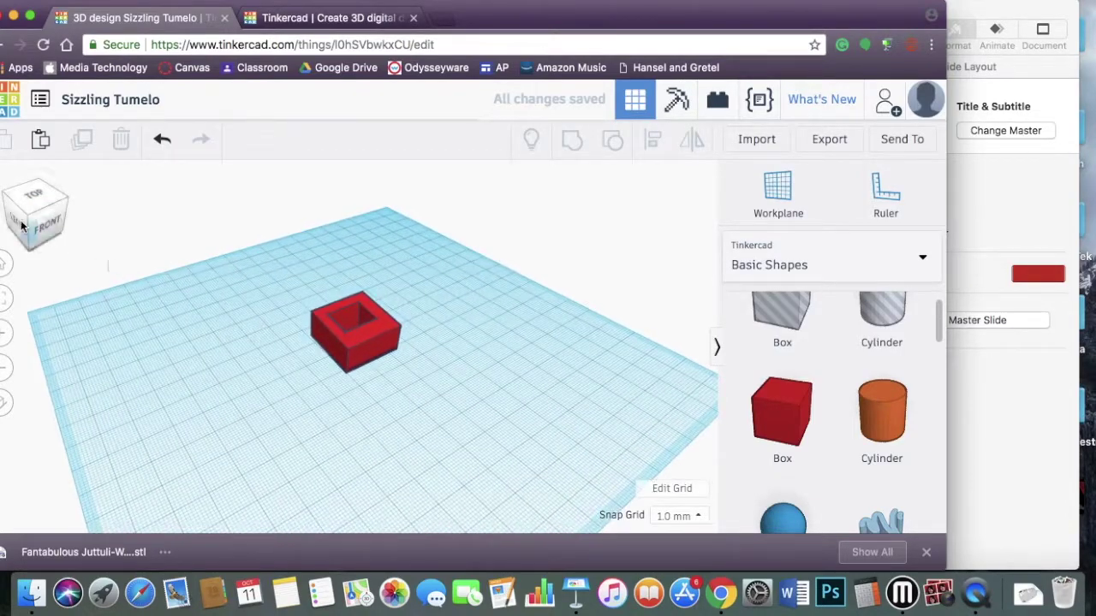
mouse_move(32, 214)
mouse_down()
mouse_move(44, 202)
mouse_move(47, 223)
mouse_move(21, 218)
mouse_up()
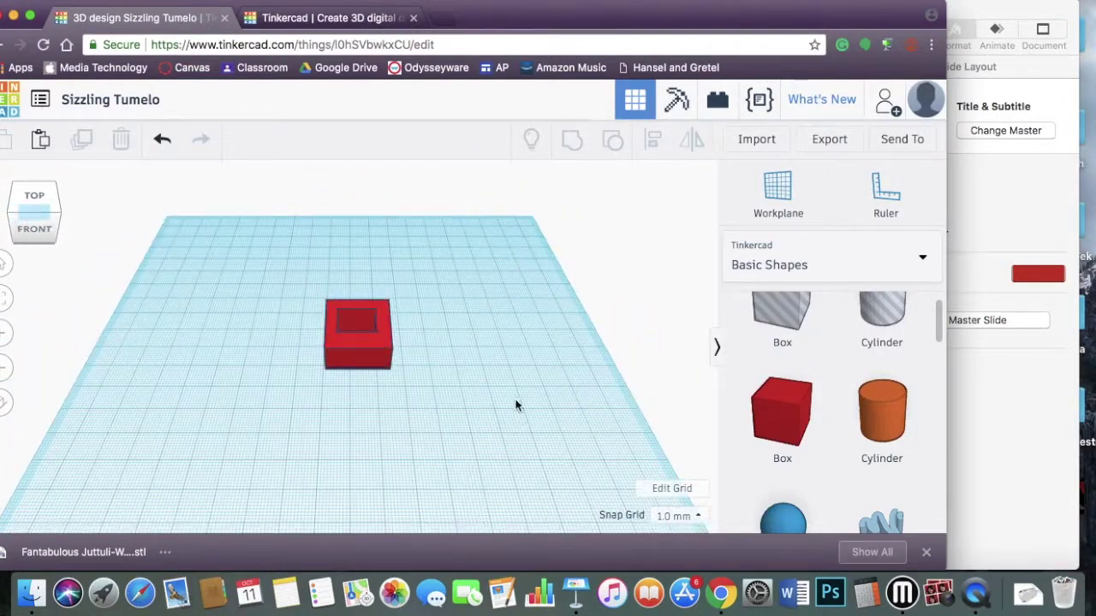
Ungroup the hollowed red box back into the solid box and the hole box
click(358, 329)
click(613, 142)
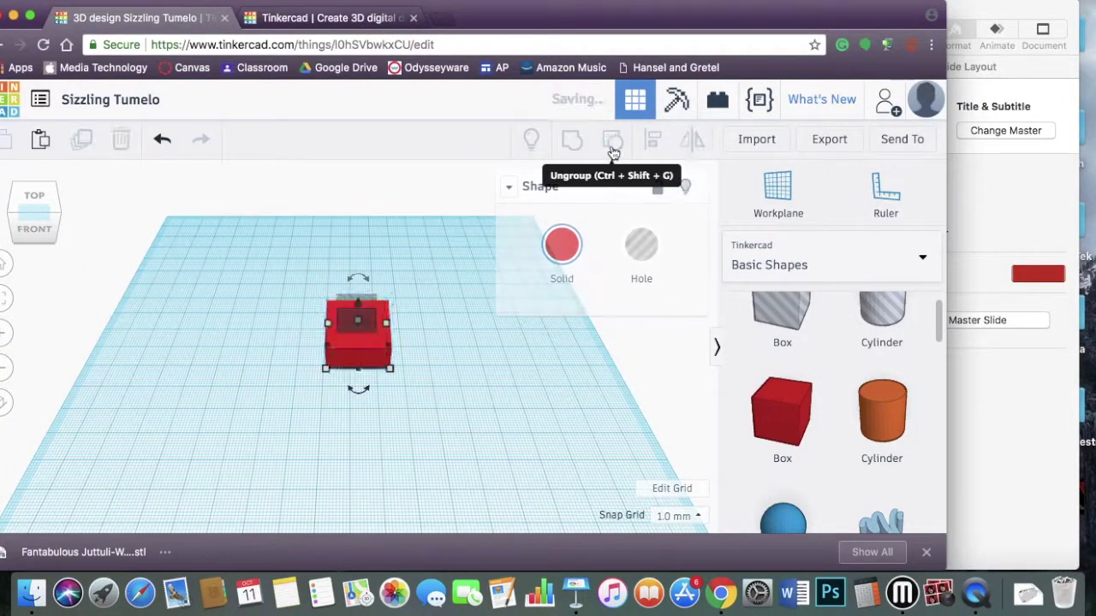
click(535, 381)
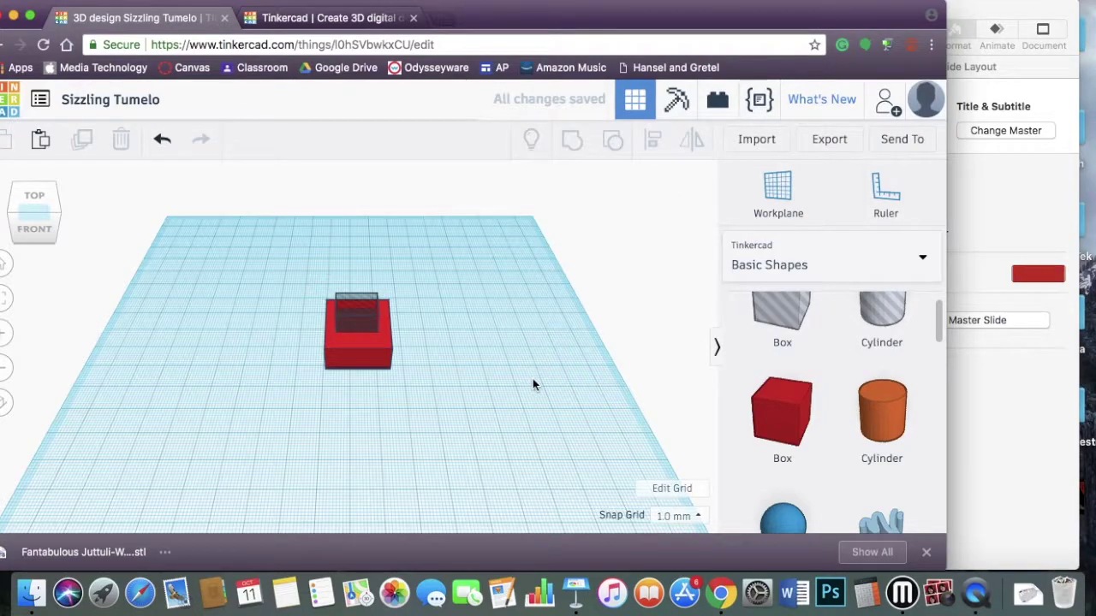
Add a Scribble shape in front of the box and draw a freehand squiggle across the middle of its canvas
click(36, 219)
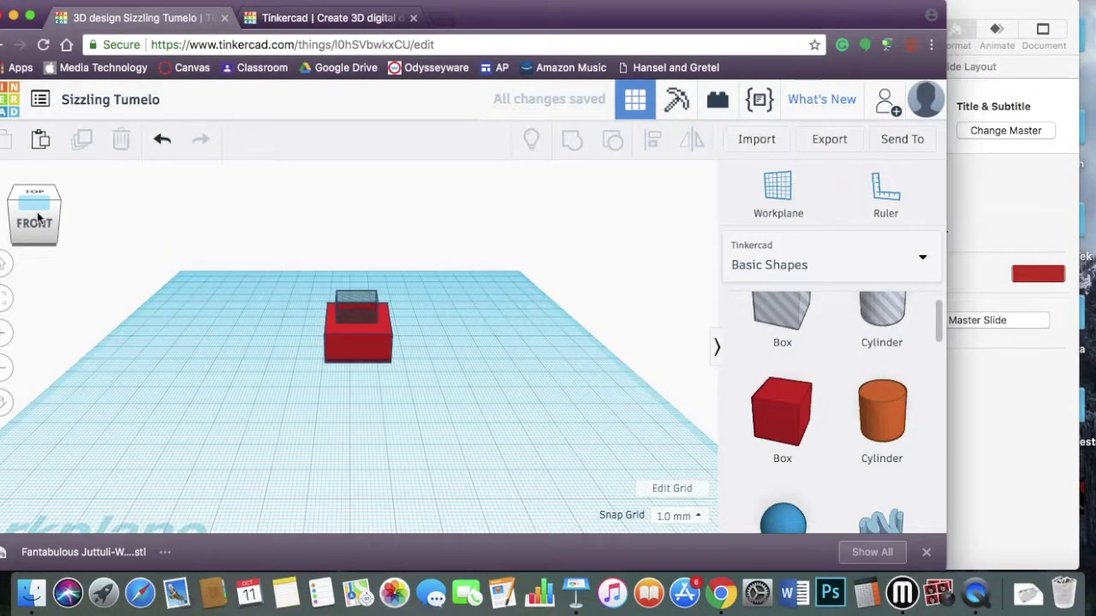
scroll(863, 461, down, 1)
scroll(864, 460, down, 3)
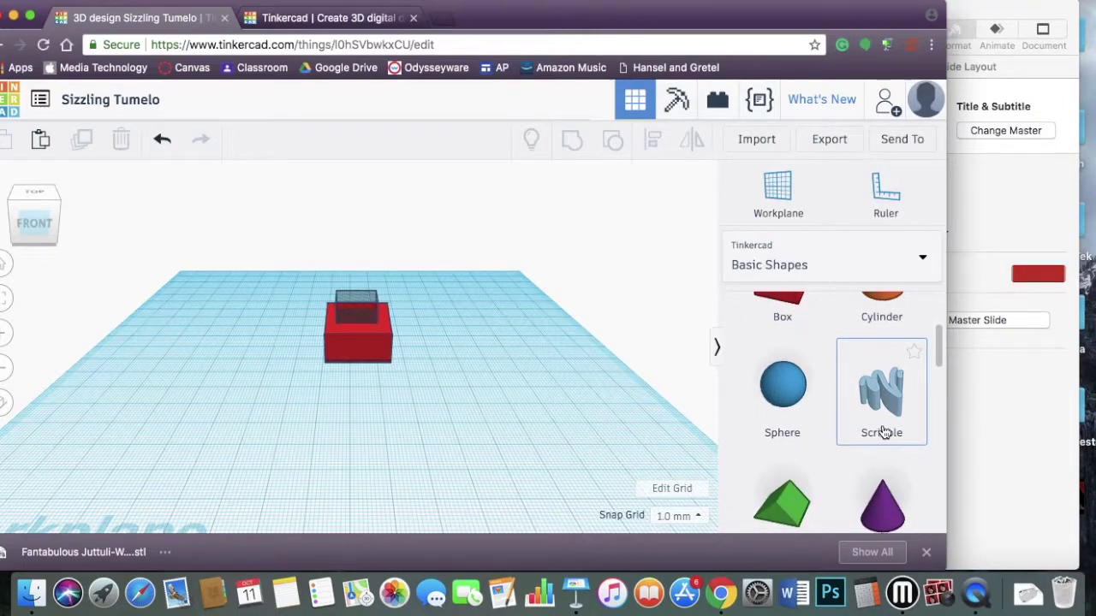
mouse_move(883, 430)
mouse_down()
mouse_move(525, 391)
mouse_move(439, 406)
mouse_up()
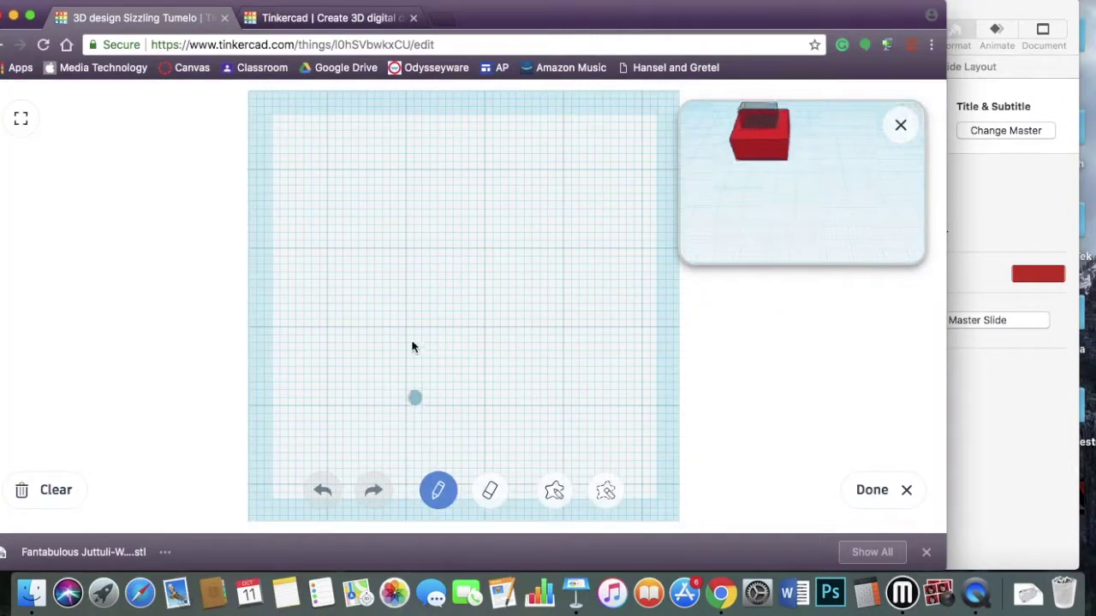
mouse_move(378, 341)
mouse_down()
mouse_move(417, 256)
mouse_move(452, 309)
mouse_up()
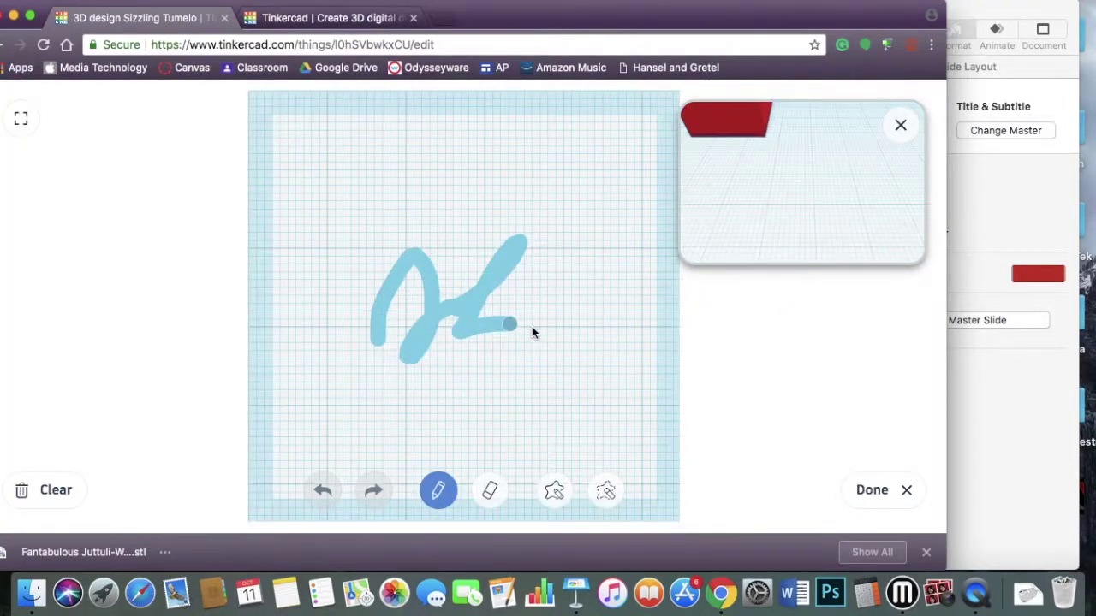
drag(523, 324, 561, 303)
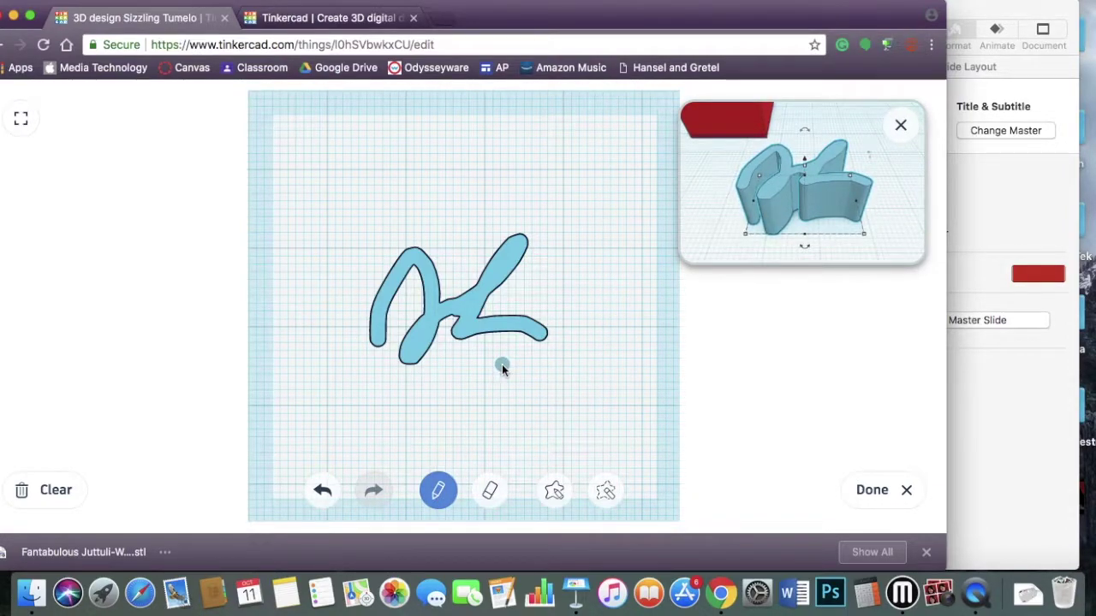
Leave the scribble editor and delete the scribble shape from the workplane
click(906, 127)
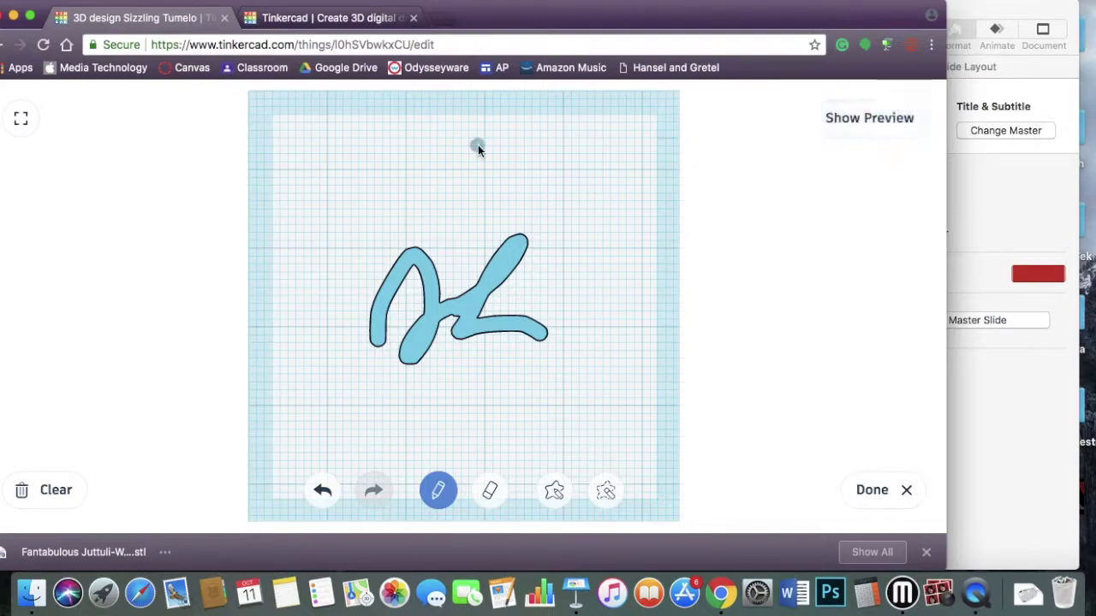
click(2, 47)
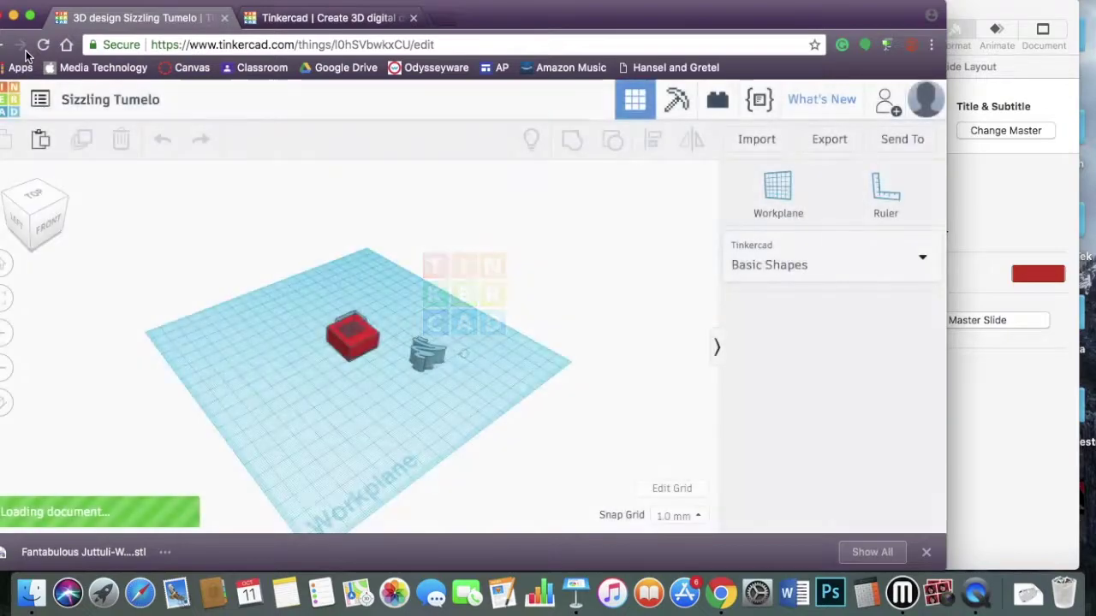
click(431, 357)
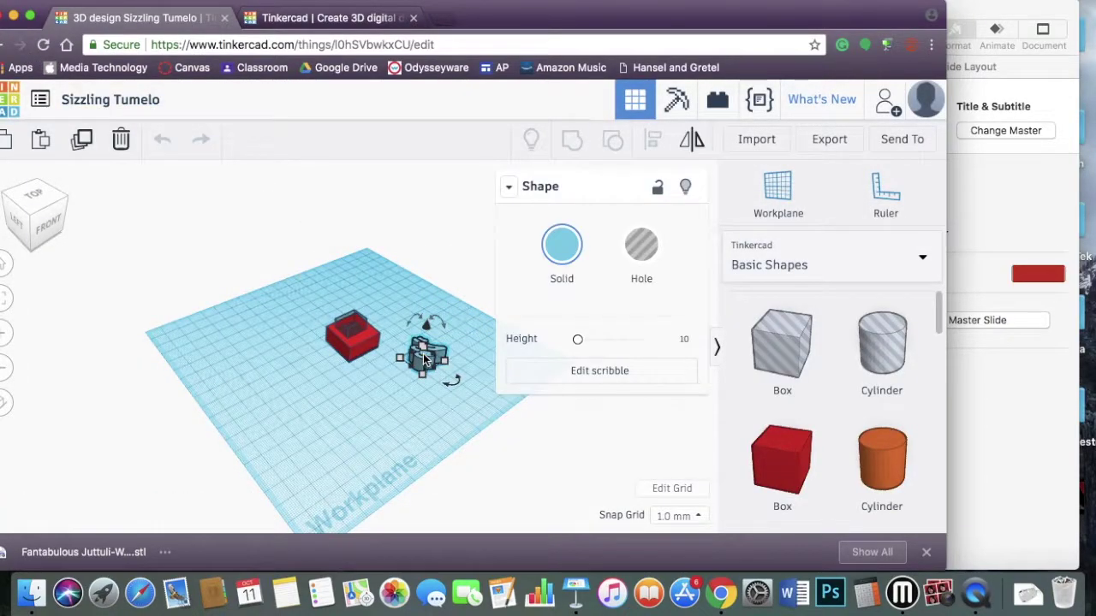
key(Delete)
Place a Text shape in front of the red box and change its text to the person's first name
click(39, 214)
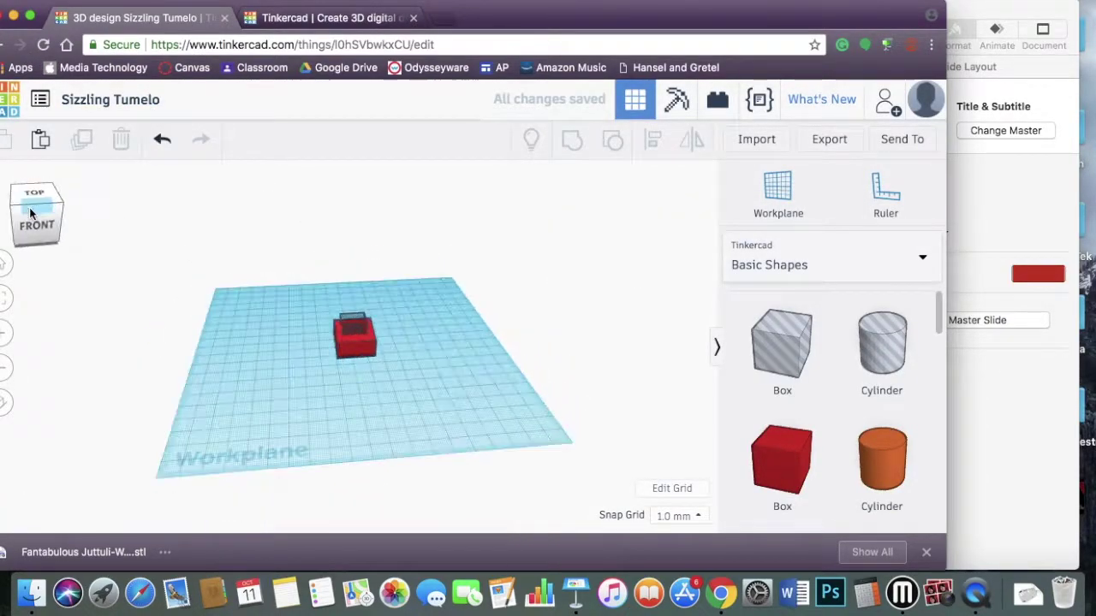
scroll(813, 392, down, 3)
scroll(814, 392, down, 5)
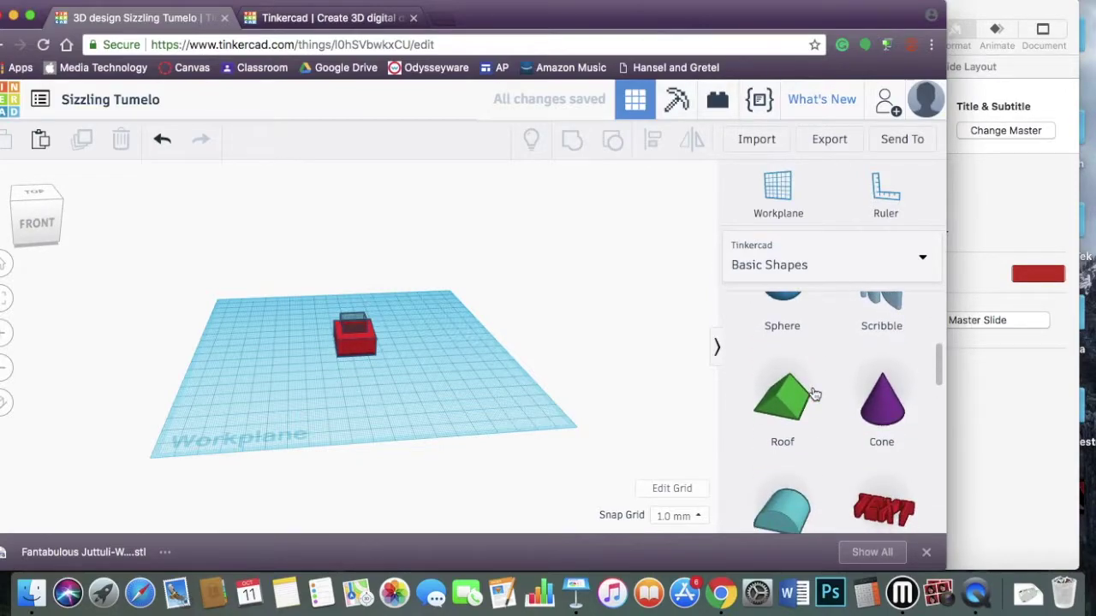
scroll(897, 328, up, 1)
drag(897, 328, 380, 388)
drag(49, 213, 42, 221)
click(642, 346)
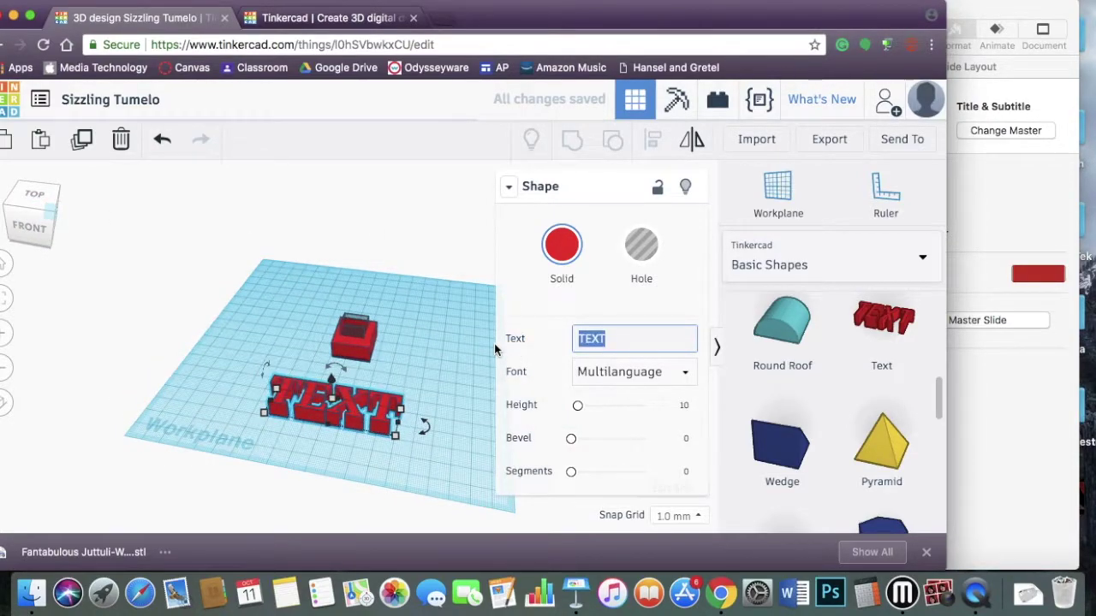
text(Jake)
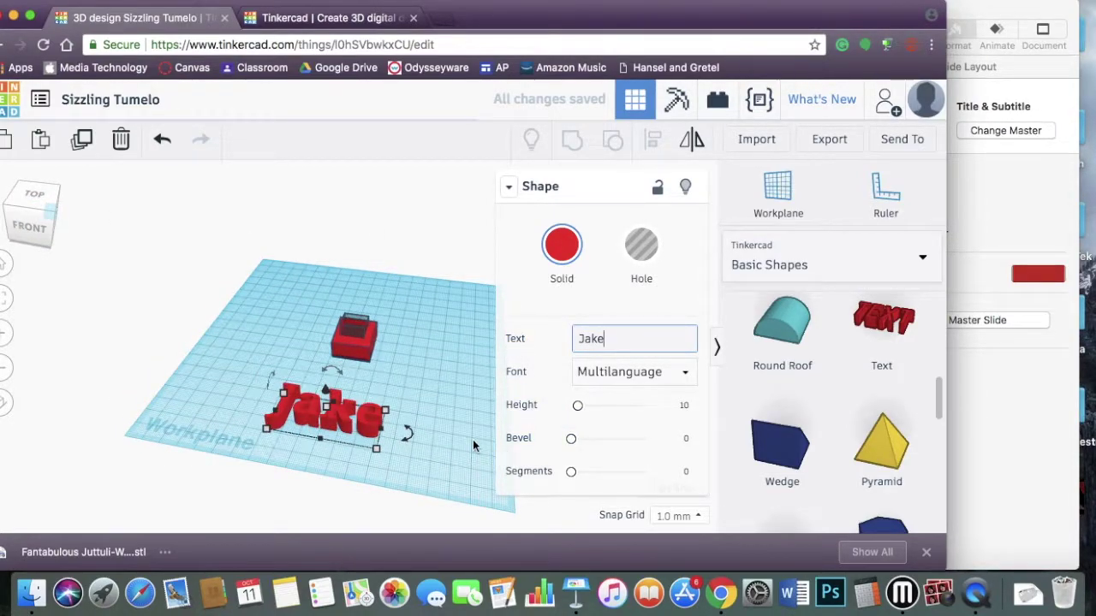
click(473, 445)
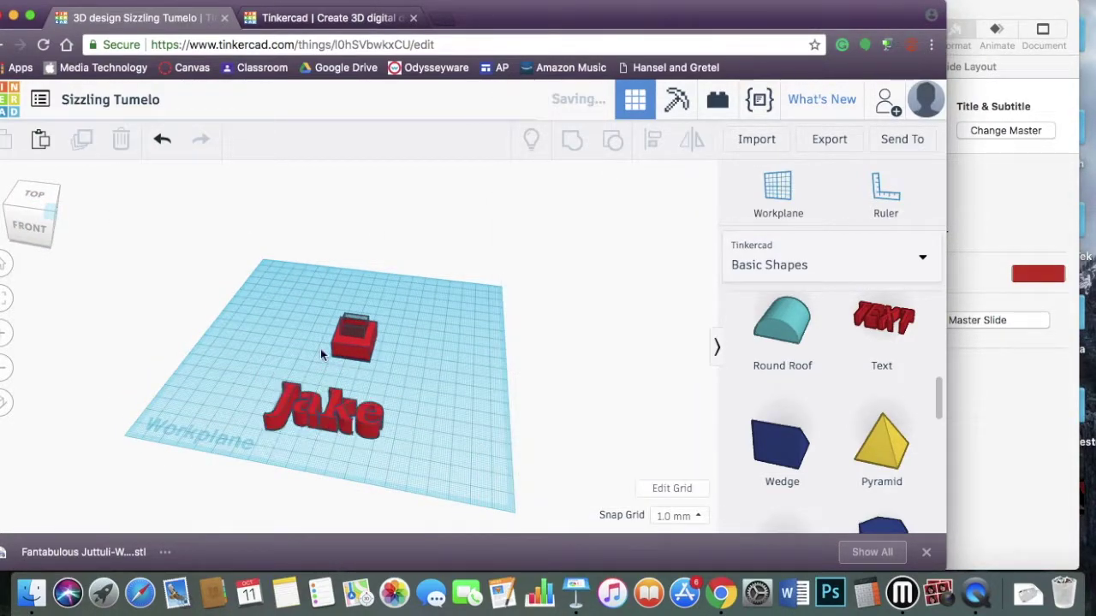
Rotate the name text 90° in the side view so its letters stand upright facing the front
click(2, 219)
click(257, 333)
drag(245, 308, 217, 336)
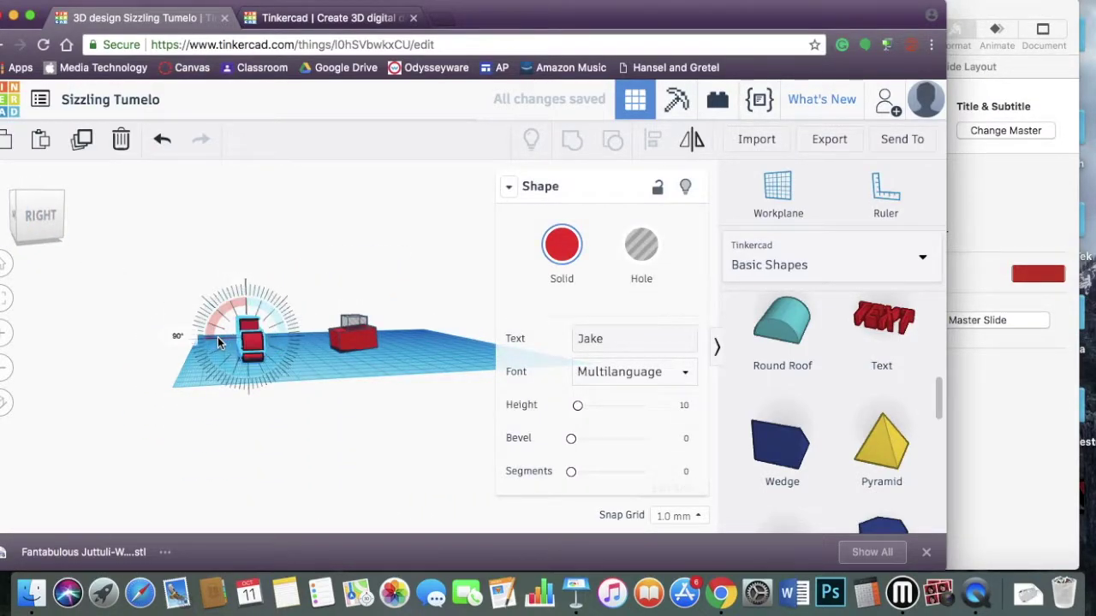
click(60, 222)
click(65, 223)
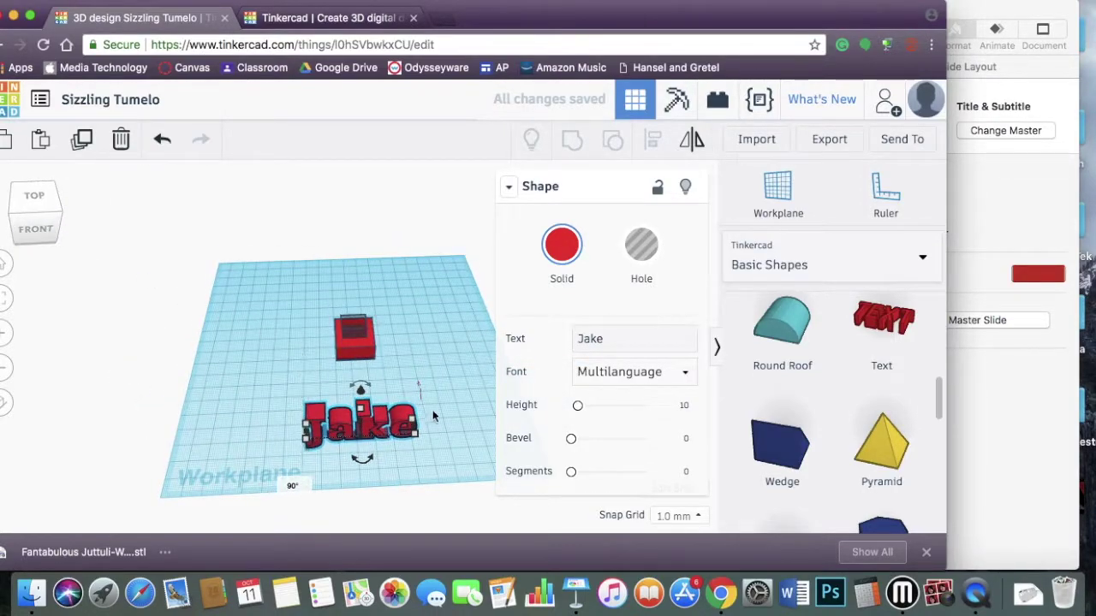
Shrink the name text to about the box's width and position it against the front face of the red box
drag(414, 436, 363, 361)
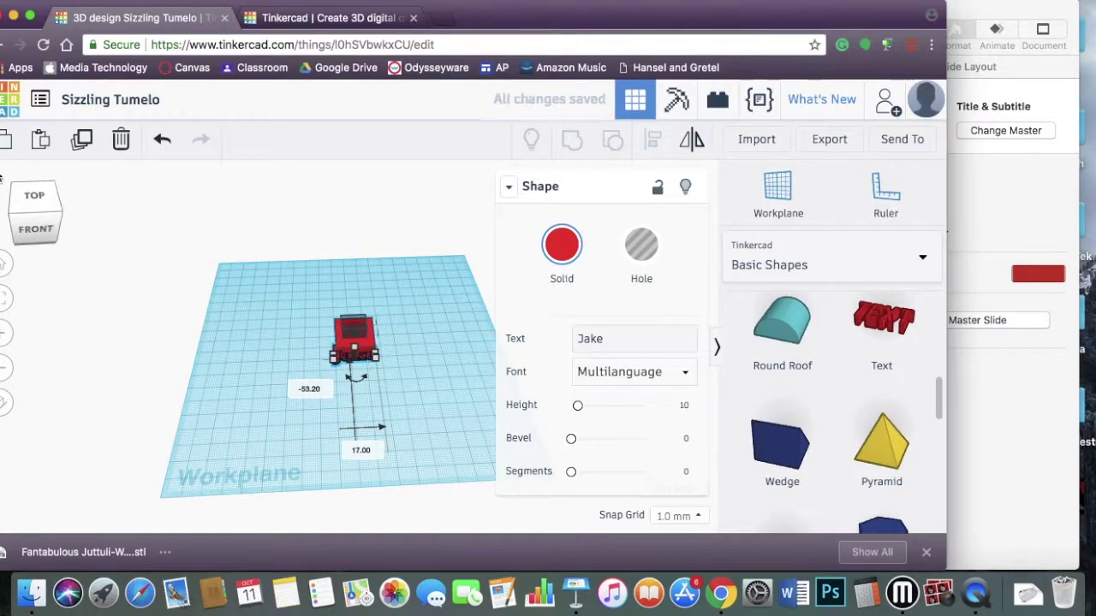
mouse_move(31, 209)
mouse_down()
mouse_move(31, 229)
mouse_move(19, 206)
mouse_move(15, 225)
mouse_move(24, 209)
mouse_move(29, 226)
mouse_up()
click(25, 224)
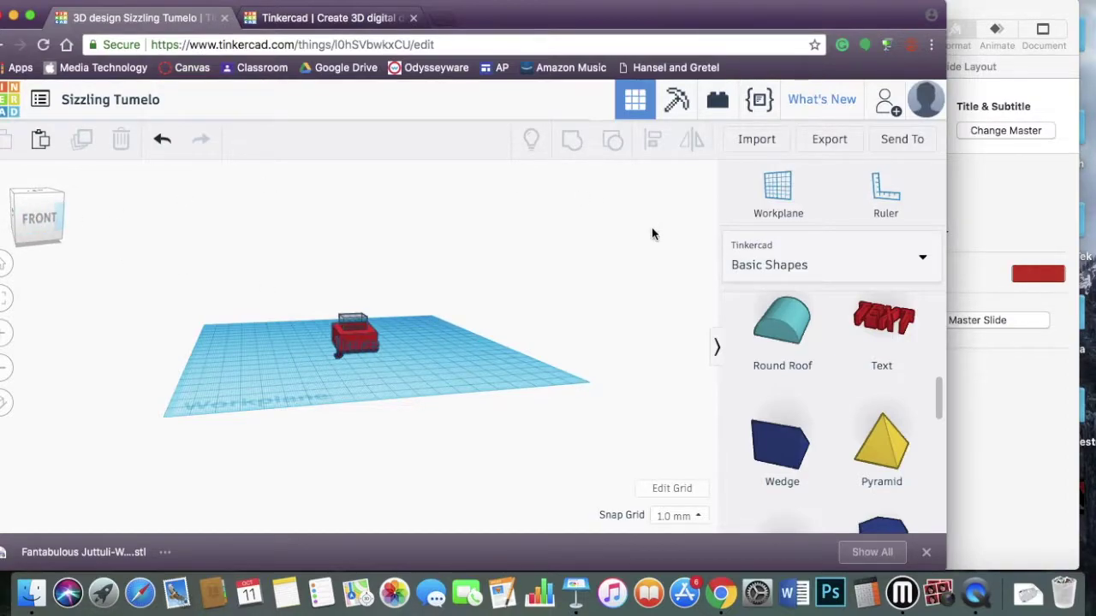
Open the shape import dialog to view its supported file types and size limit, and close it without importing
click(753, 140)
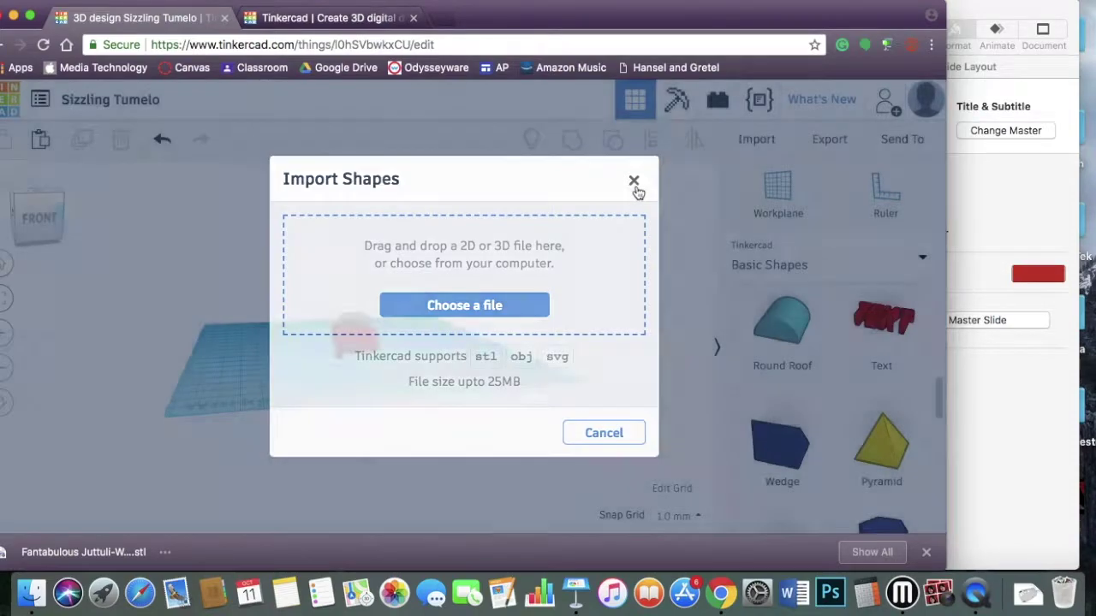
click(635, 182)
click(23, 221)
drag(23, 221, 17, 226)
Browse the saved 3D designs on the dashboard, open the sword design for editing and view it from several sides
click(47, 99)
scroll(430, 385, down, 2)
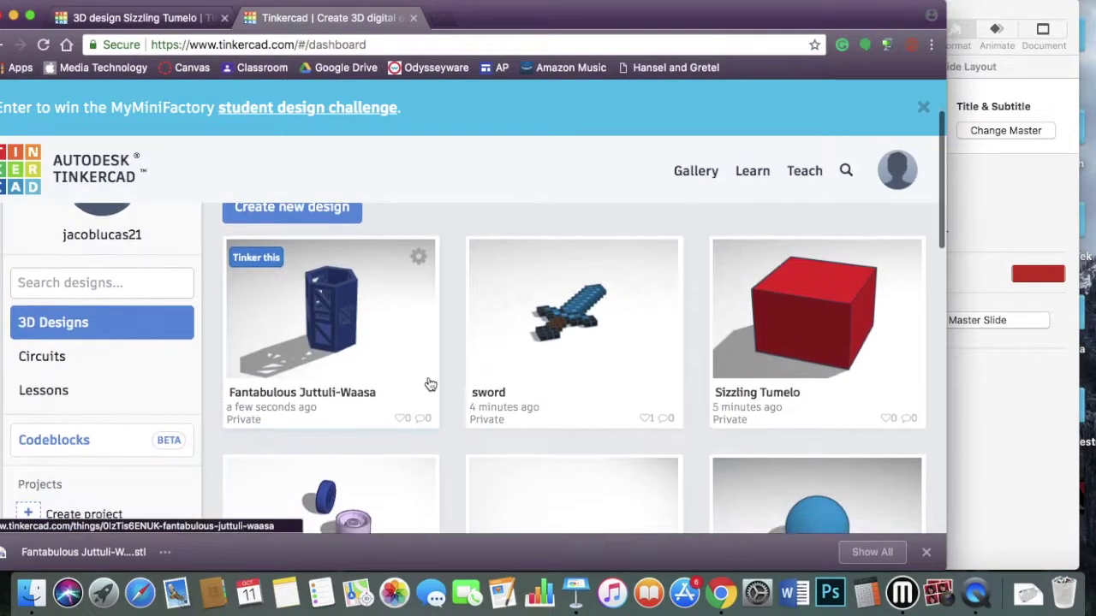
scroll(430, 384, down, 5)
scroll(429, 384, up, 4)
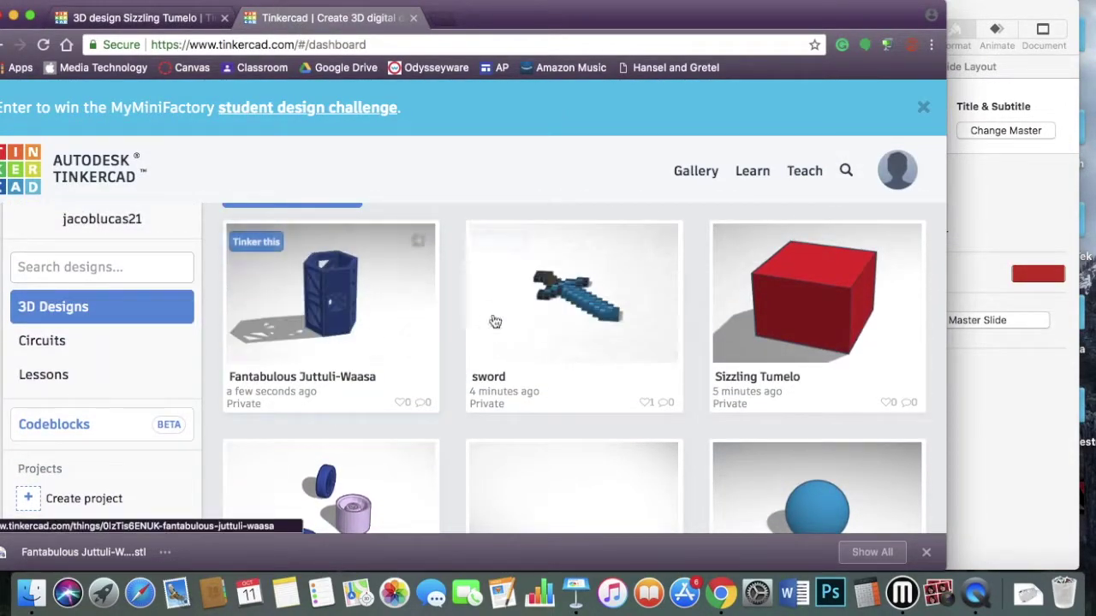
click(570, 322)
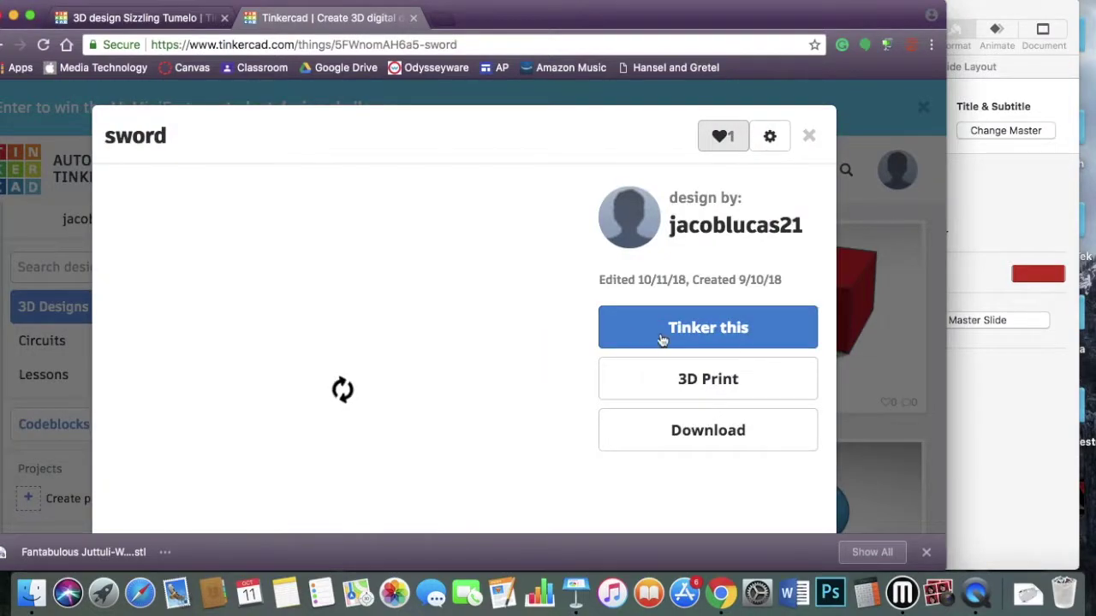
click(735, 333)
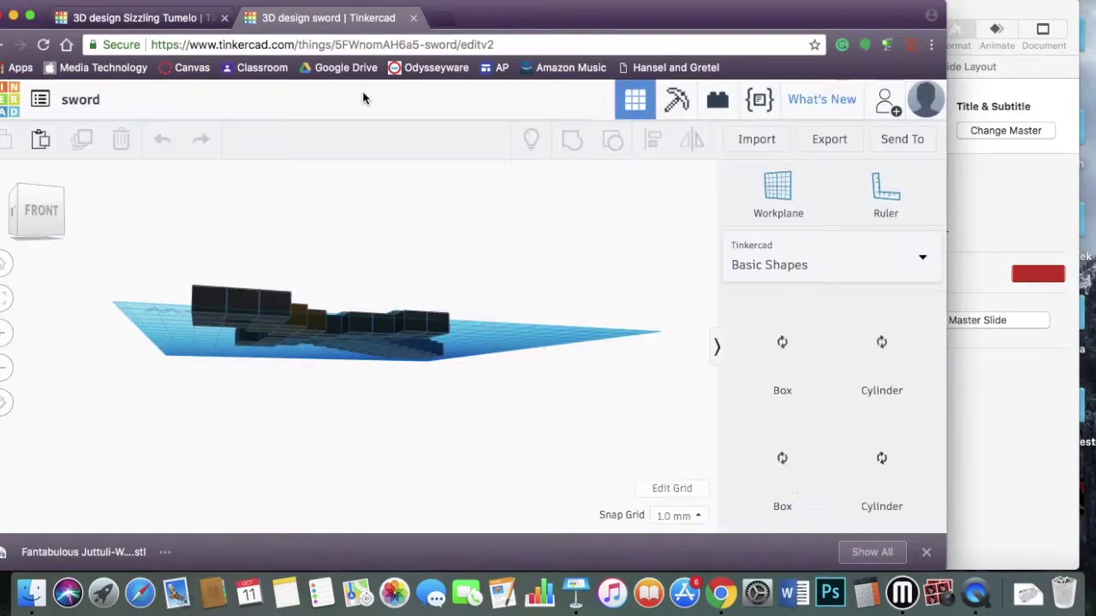
drag(18, 212, 8, 217)
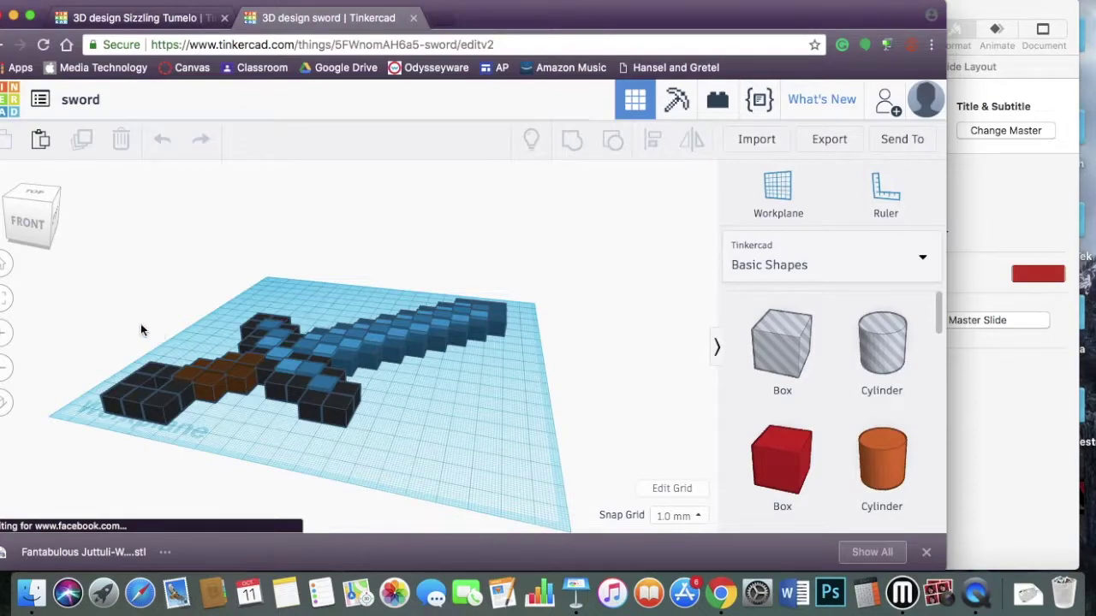
mouse_move(38, 224)
mouse_down()
mouse_move(68, 220)
mouse_move(58, 222)
mouse_up()
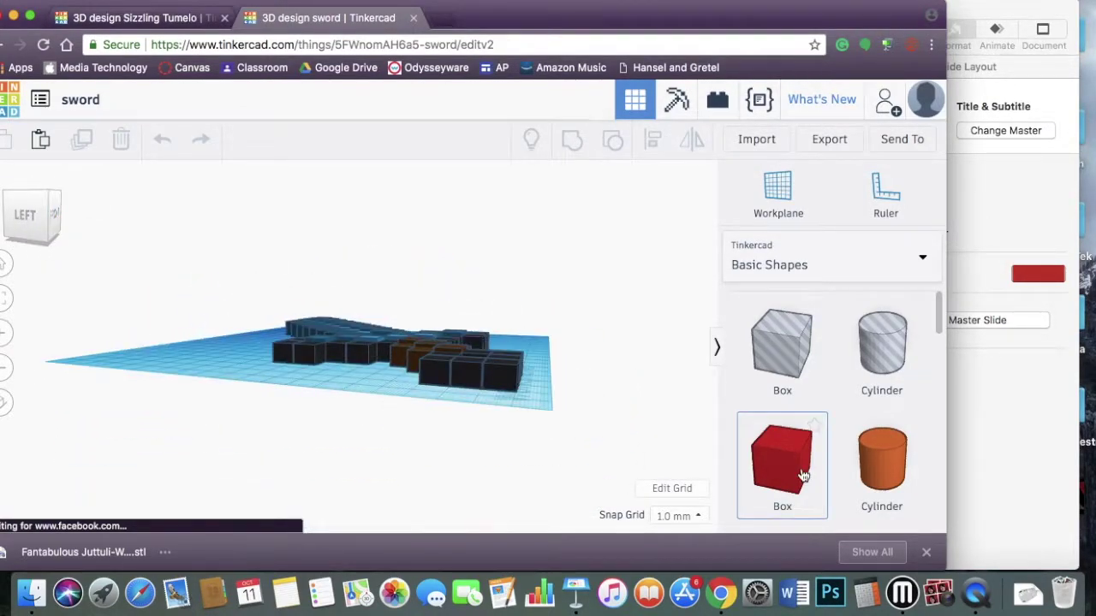
mouse_move(26, 219)
mouse_down()
mouse_move(5, 223)
mouse_move(58, 224)
mouse_move(34, 199)
mouse_move(41, 220)
mouse_move(72, 215)
mouse_move(44, 212)
mouse_up()
Open the Fantabulous Juttuli-Waasa design from the list of recent designs and view the hexagonal holder from different sides
click(128, 17)
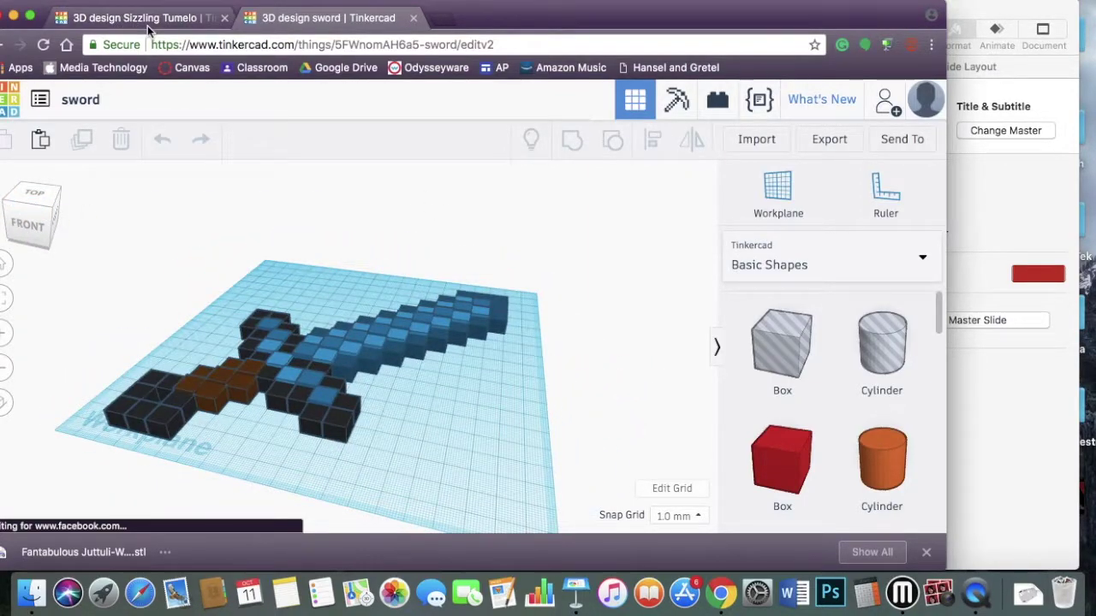
click(332, 18)
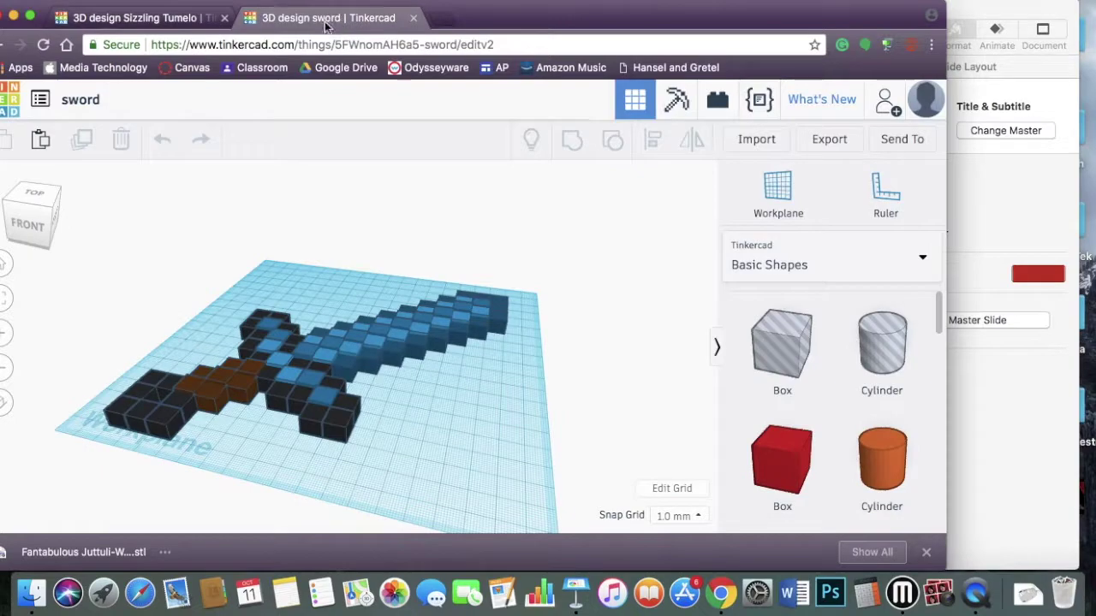
click(43, 100)
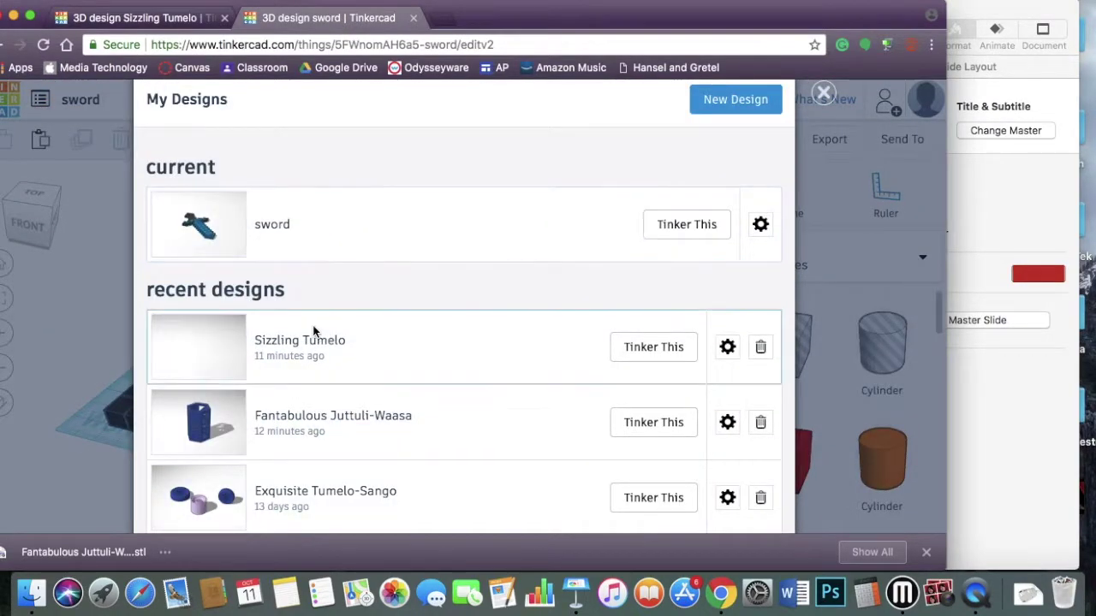
scroll(311, 333, down, 1)
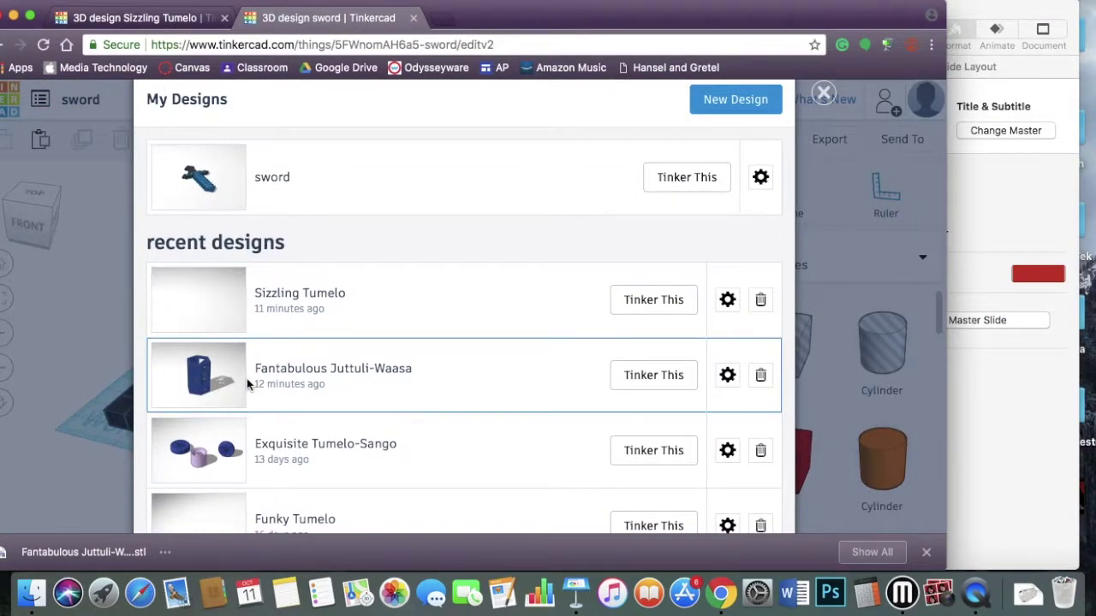
click(650, 387)
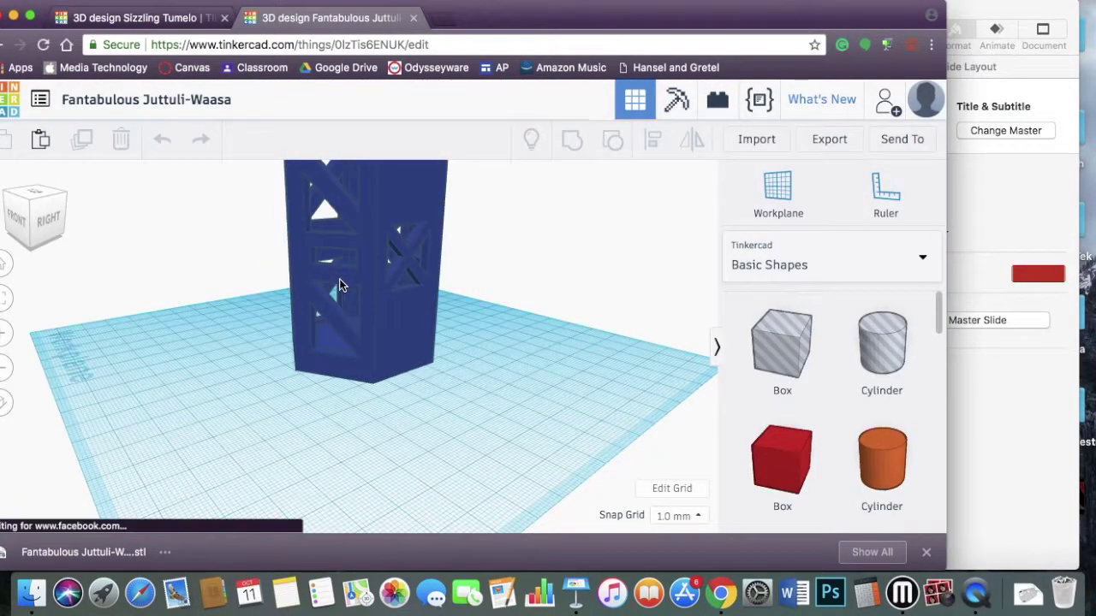
drag(31, 237, 1, 232)
scroll(334, 314, down, 3)
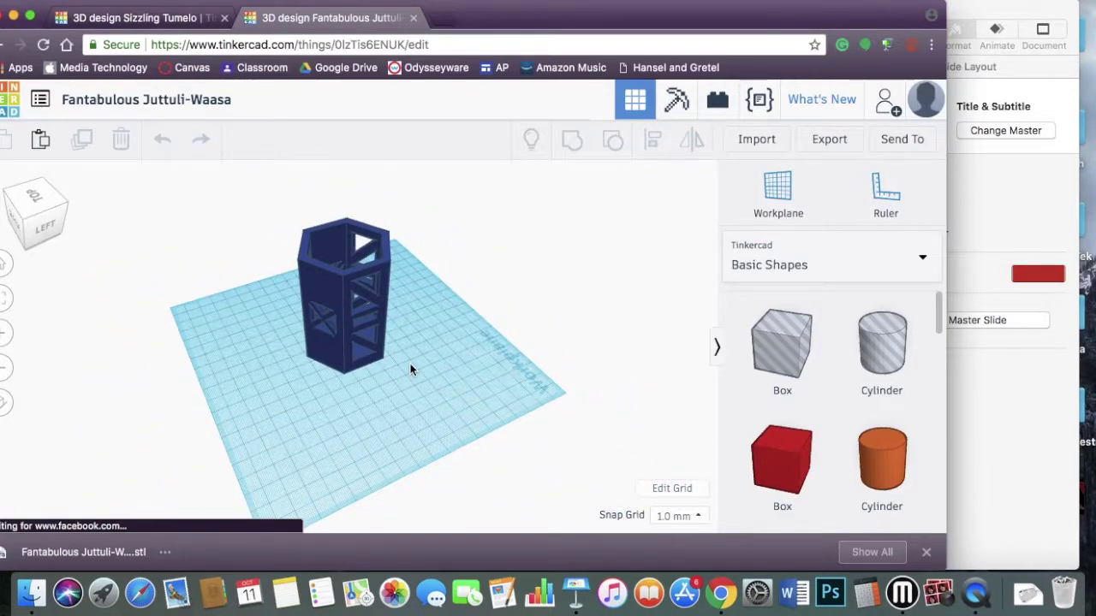
drag(51, 227, 29, 227)
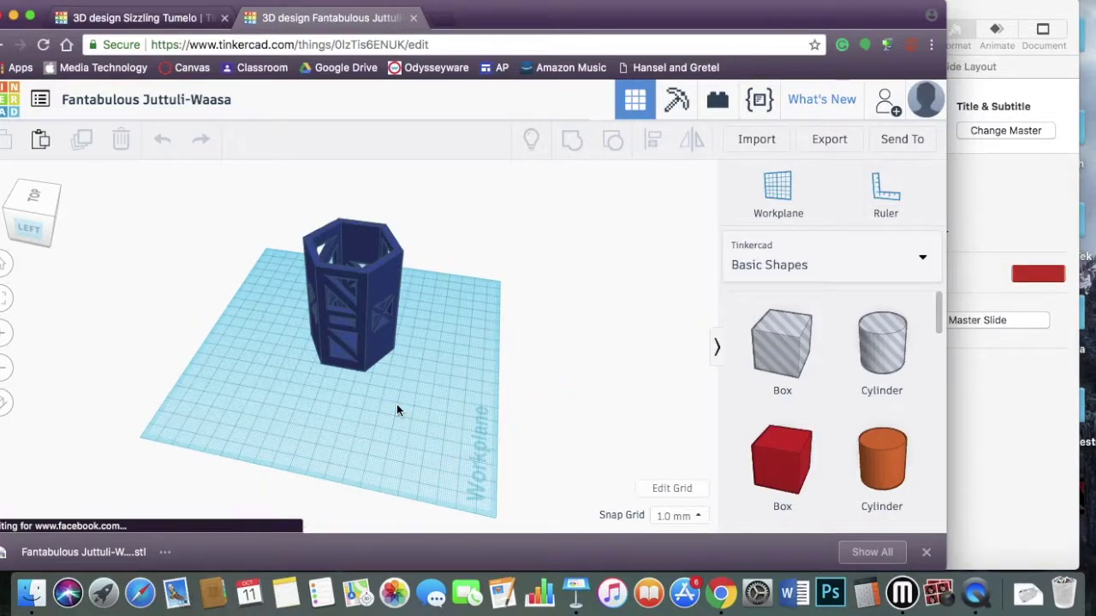
Ungroup the hexagonal holder into its separate solid and hole shapes and inspect them from above and around the sides
scroll(817, 409, down, 10)
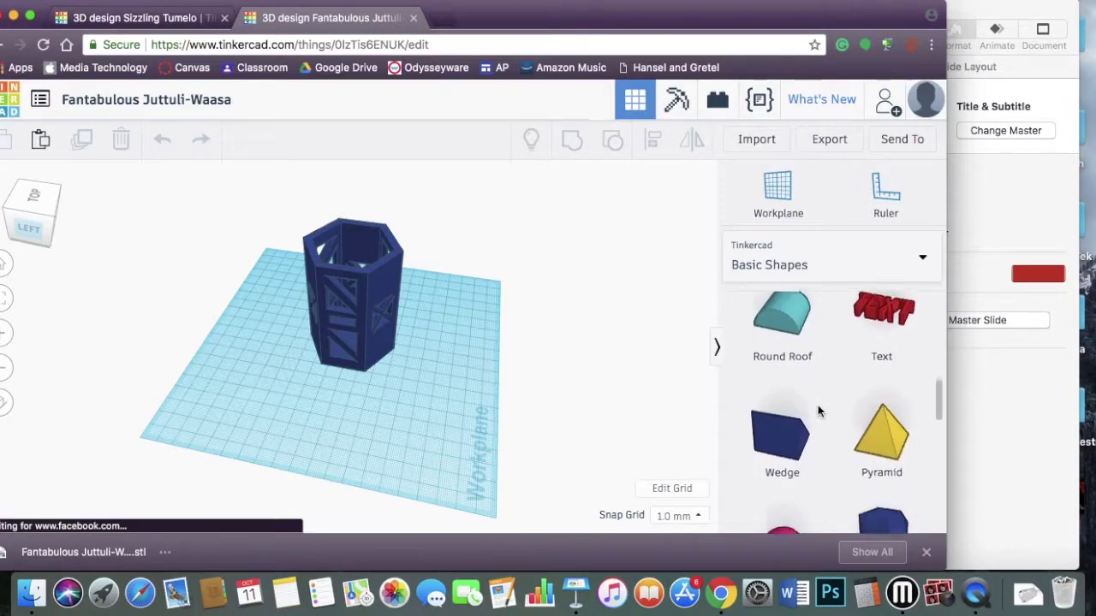
scroll(825, 413, down, 1)
click(25, 208)
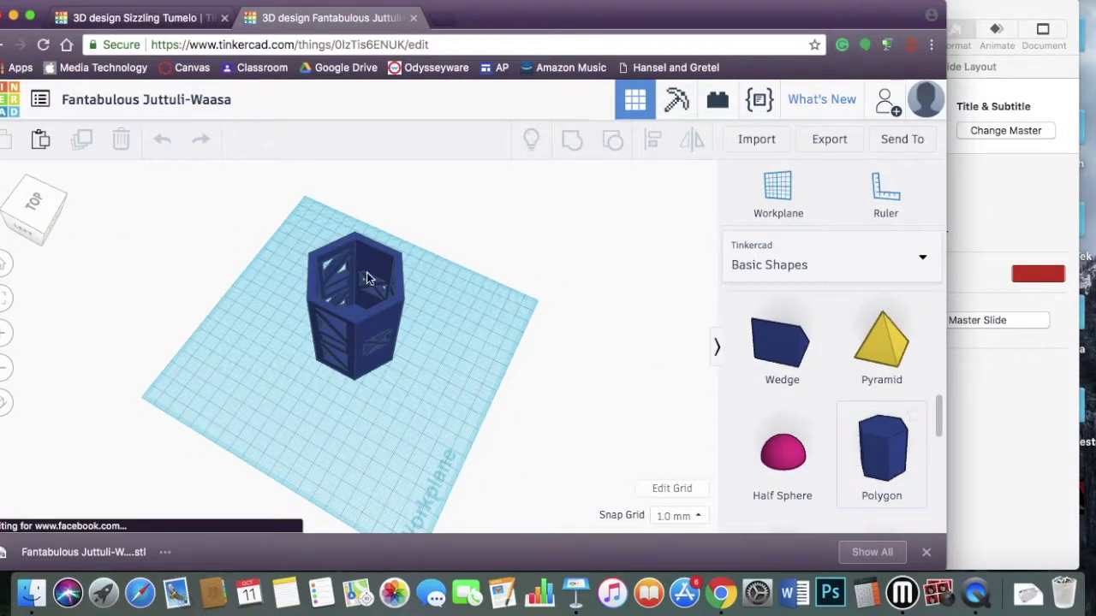
drag(463, 395, 290, 257)
click(613, 140)
click(42, 211)
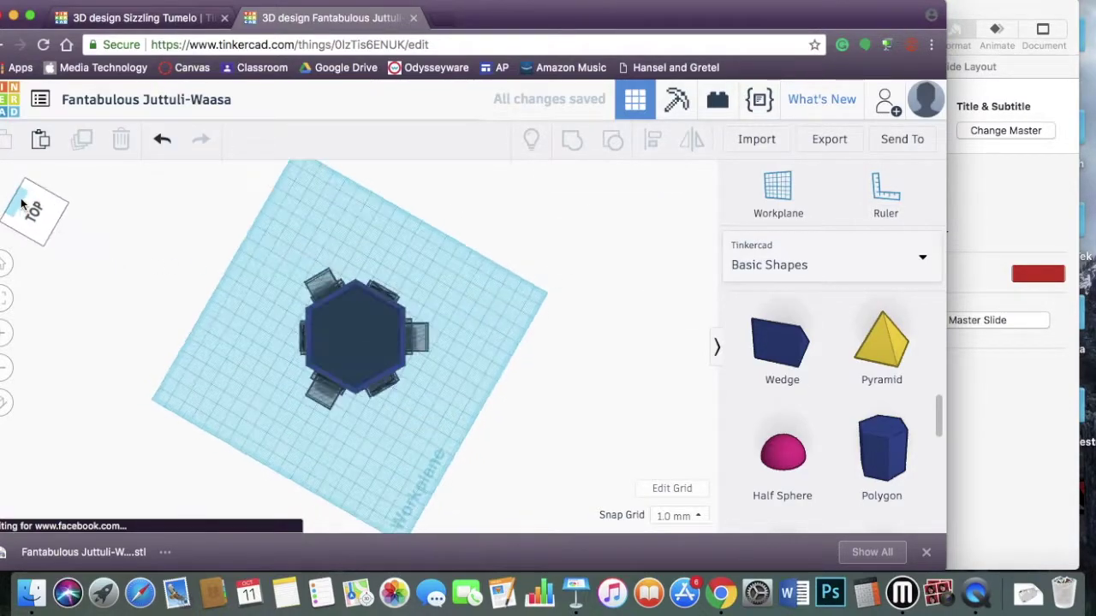
click(37, 214)
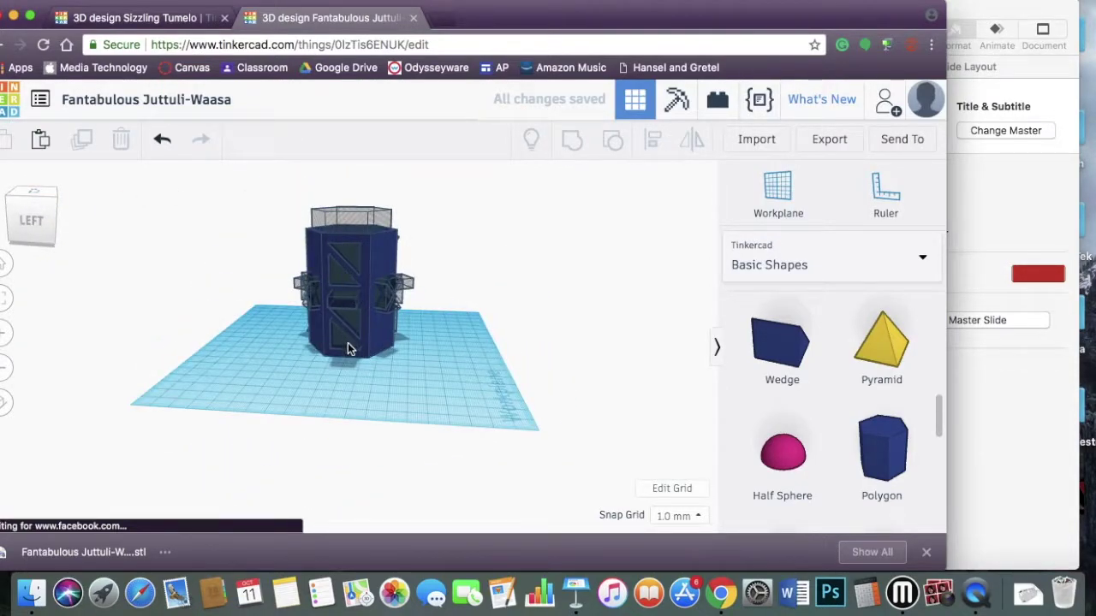
click(26, 218)
click(14, 222)
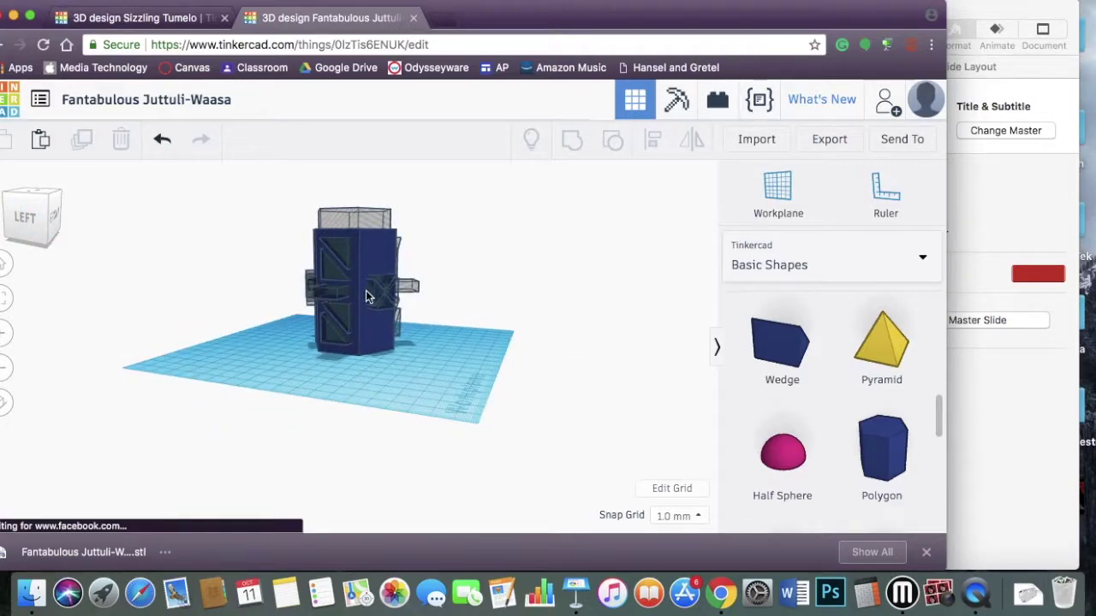
click(45, 226)
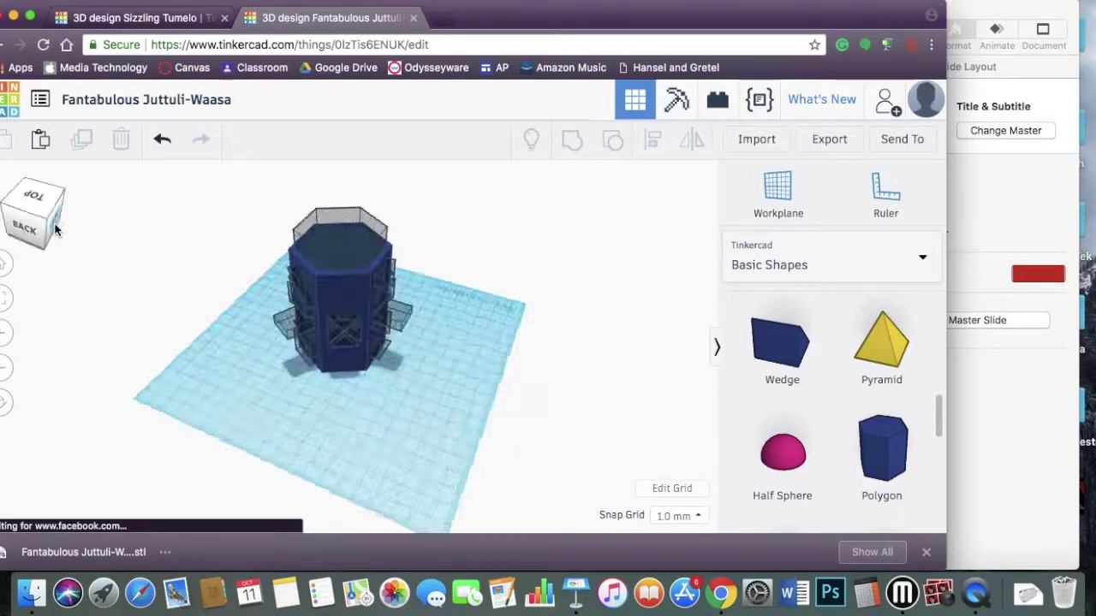
Select all the holder's solid and hole shapes and group them again so the holes are cut out
drag(450, 409, 229, 229)
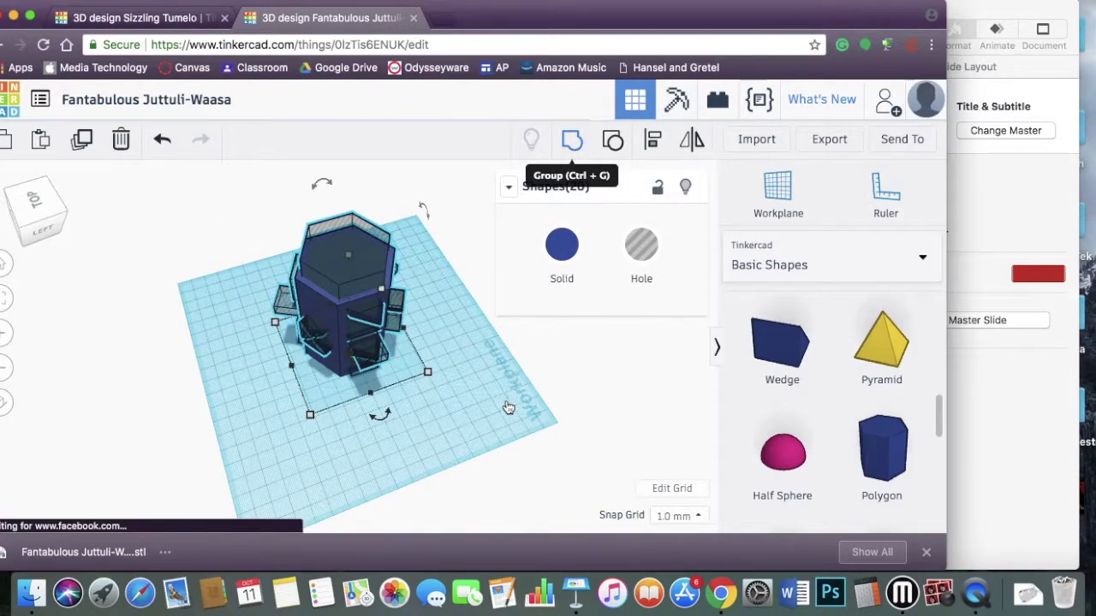
key(ctrl+g)
click(453, 417)
drag(38, 212, 125, 208)
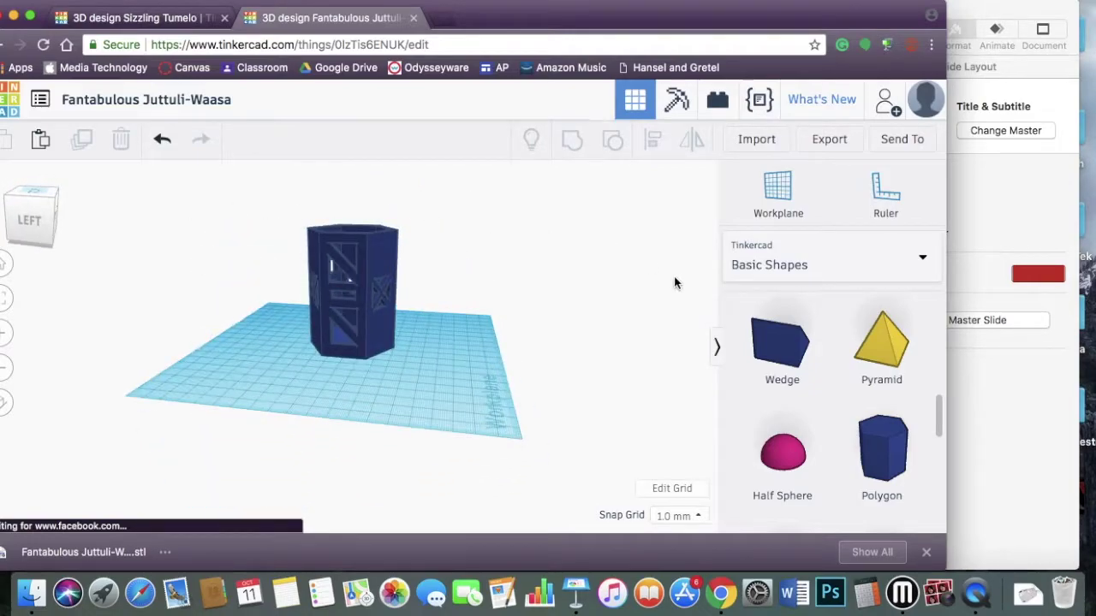
Look through the available shape library categories, including circuits, printable kits and personal collections, without choosing one
click(895, 271)
scroll(743, 419, down, 5)
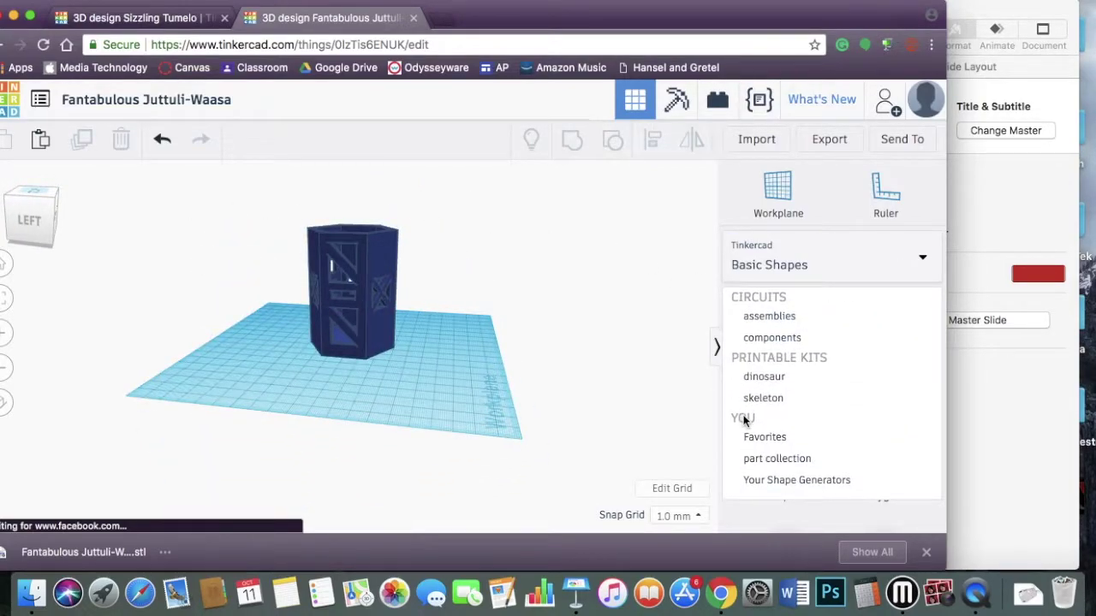
click(490, 391)
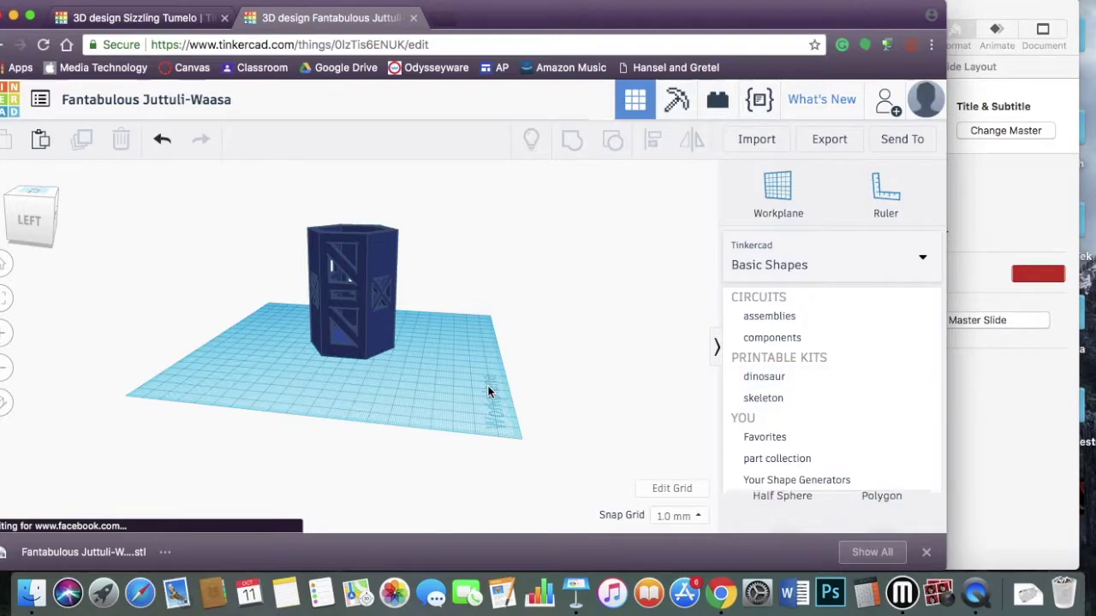
Export everything in the holder design as an STL file for 3D printing and view the downloaded files
click(6, 214)
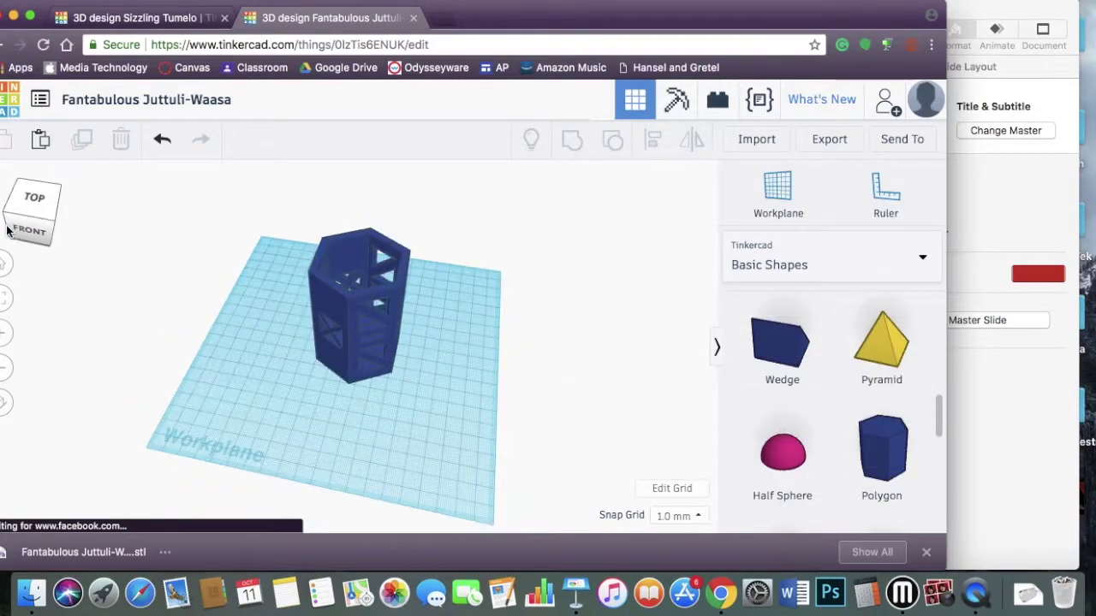
click(827, 142)
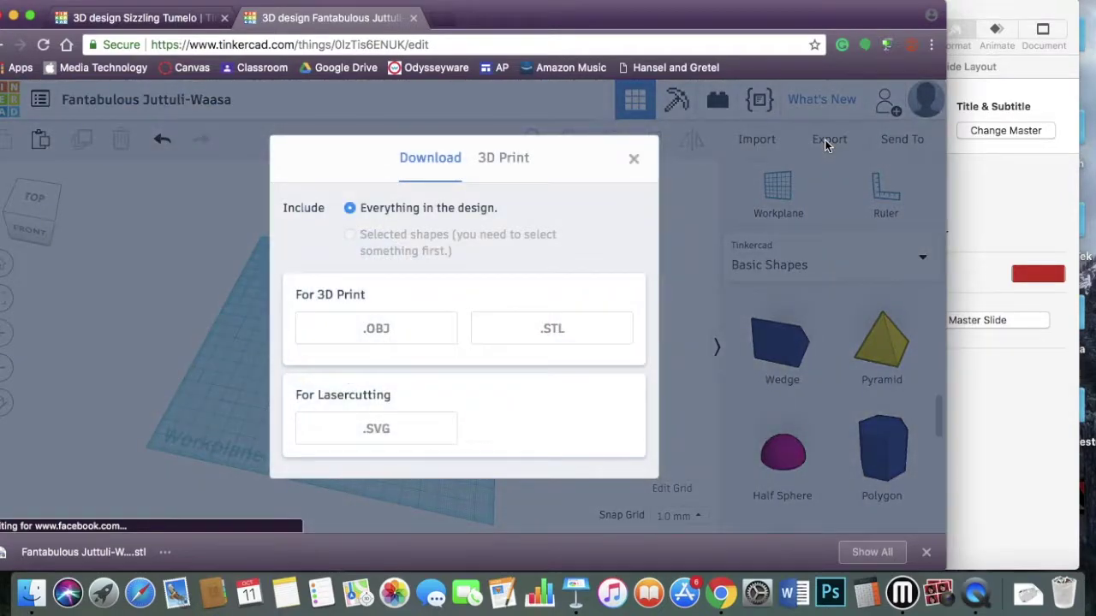
click(523, 333)
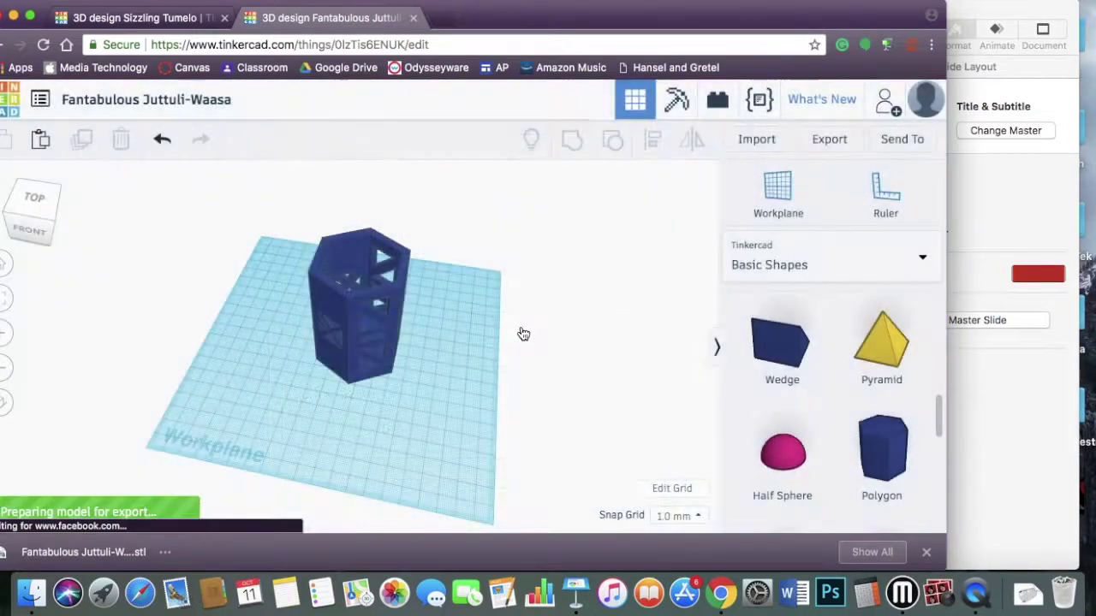
click(1027, 592)
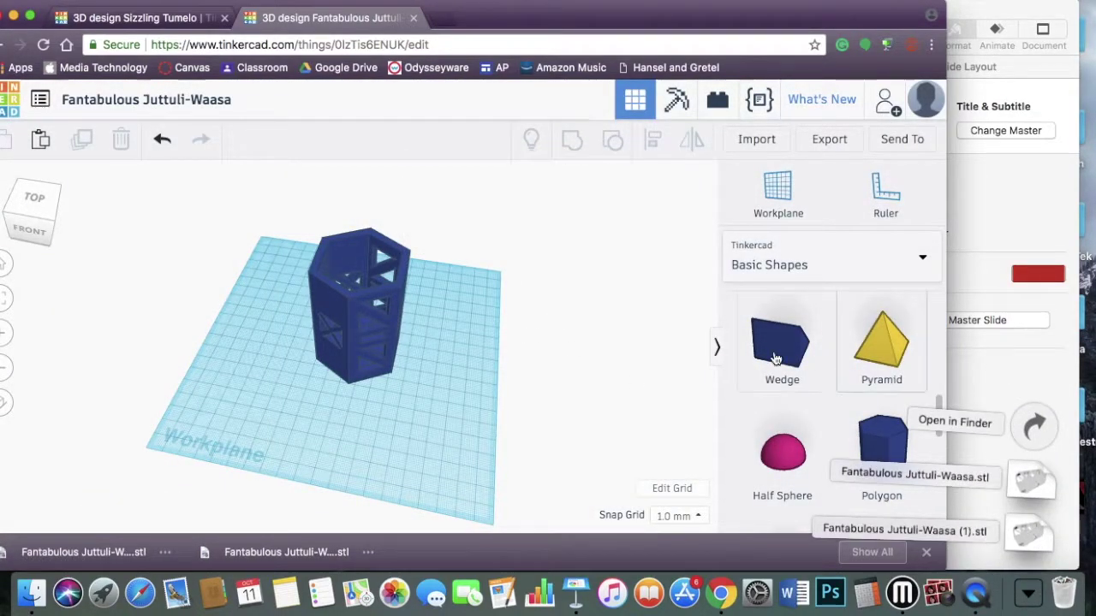
Switch to MakerBot Print and add Fantabulous Juttuli-Waasa.stl from the Downloads folder to the new project
key(ctrl+Right)
click(718, 320)
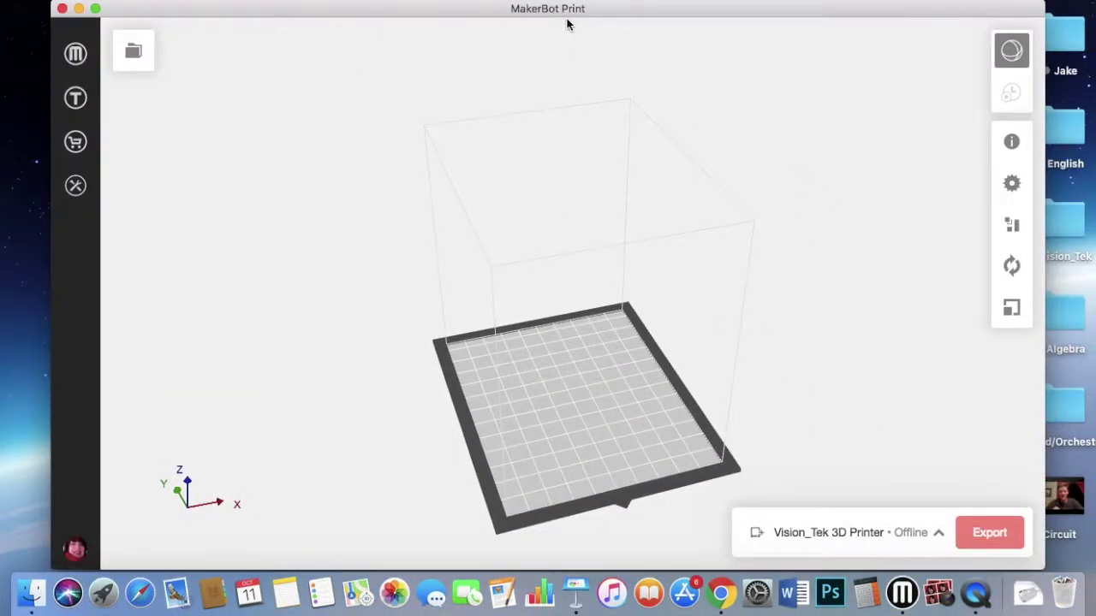
click(137, 62)
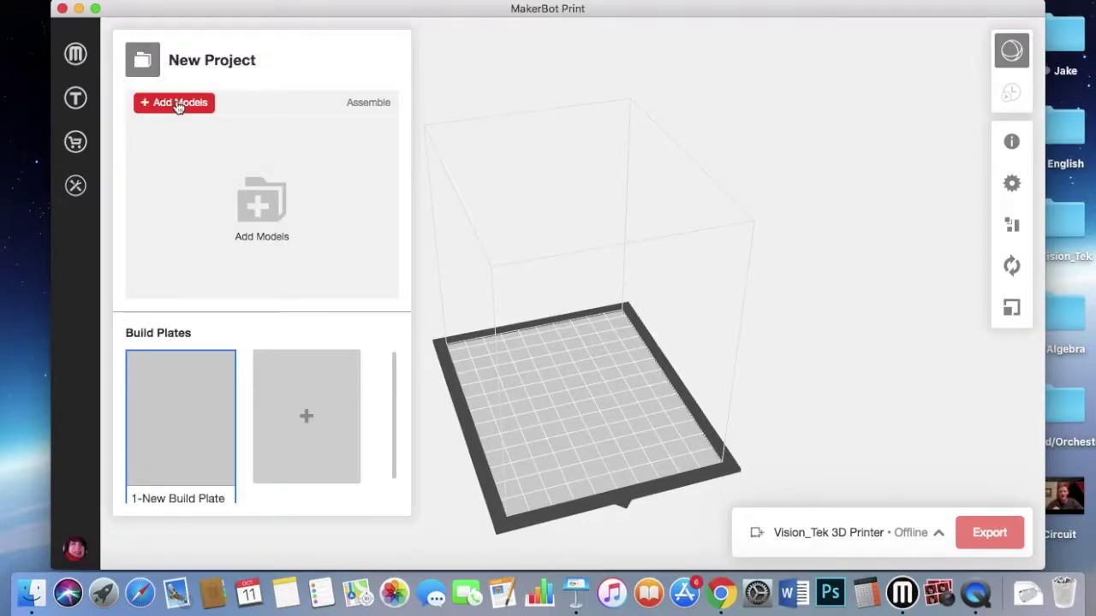
click(178, 103)
click(514, 87)
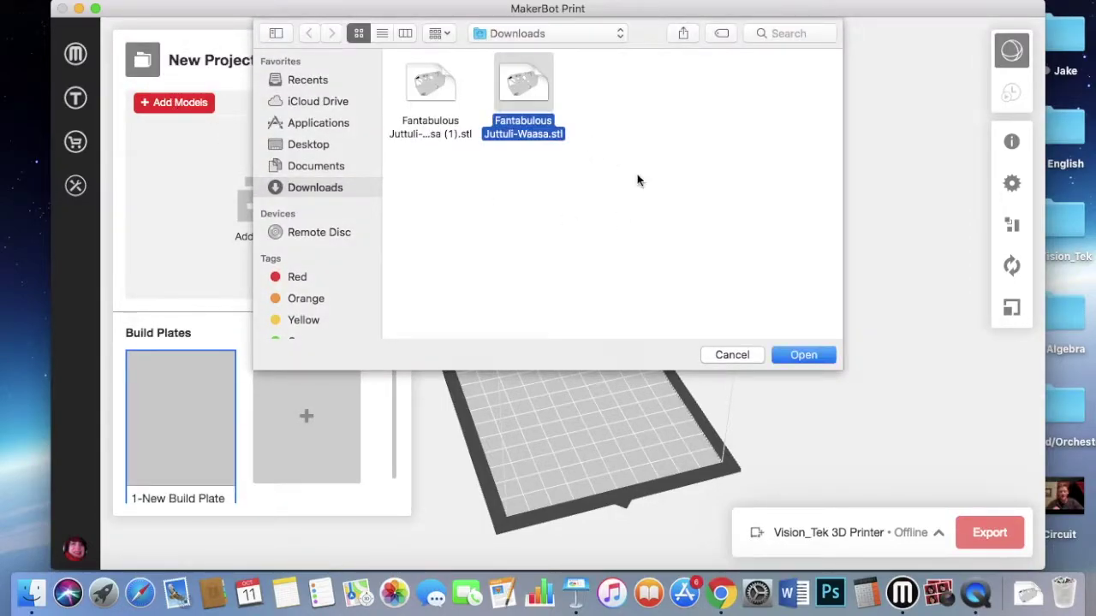
click(804, 354)
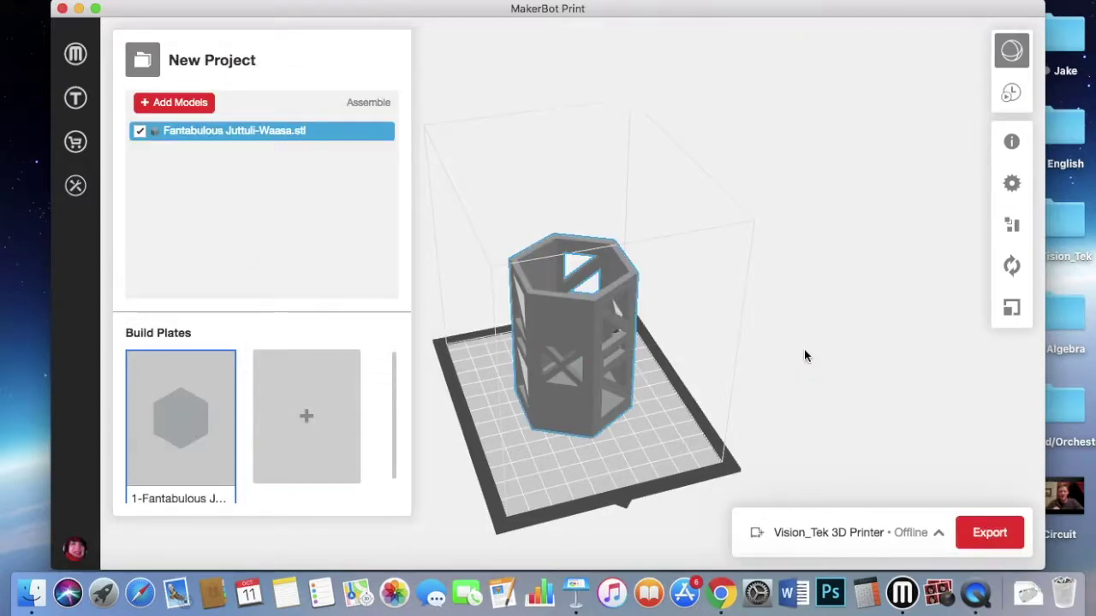
Scale the holder model uniformly to 140% and reposition it within the build plate
drag(566, 372, 555, 370)
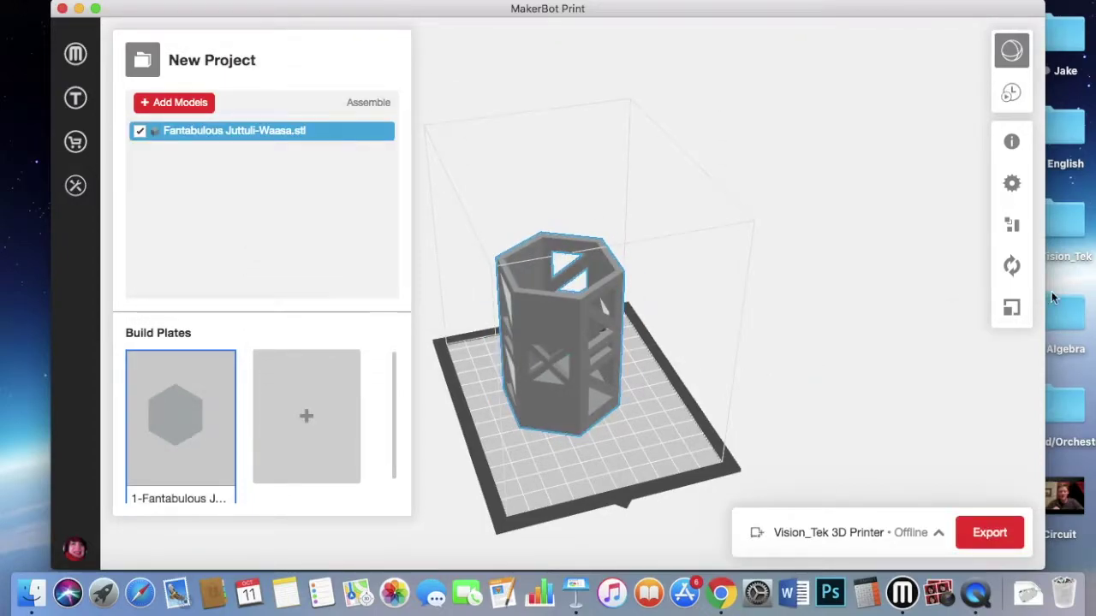
click(1012, 310)
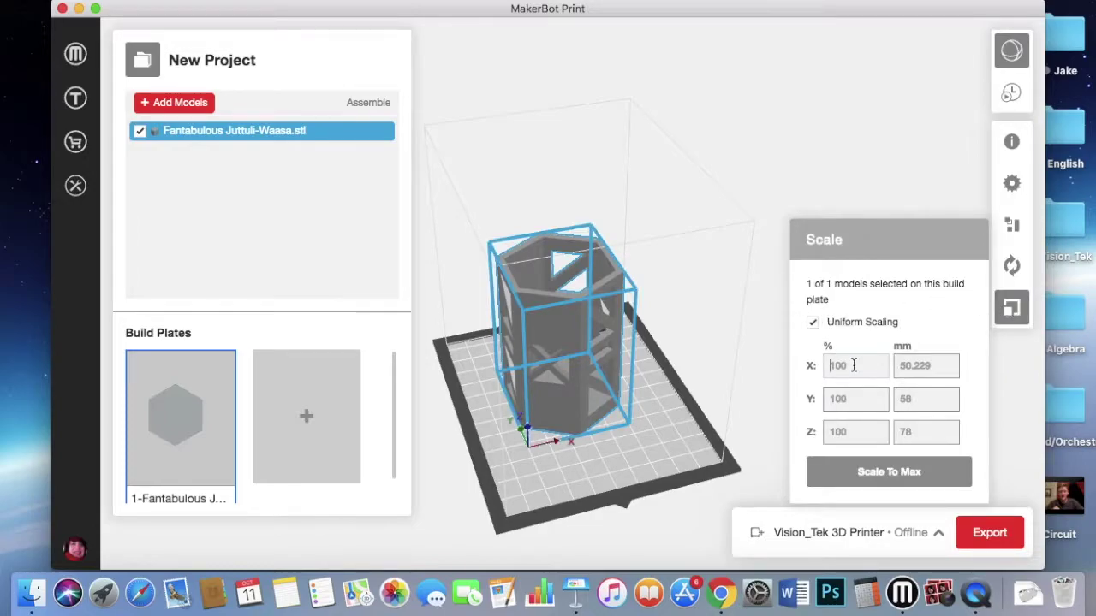
text(140)
key(Return)
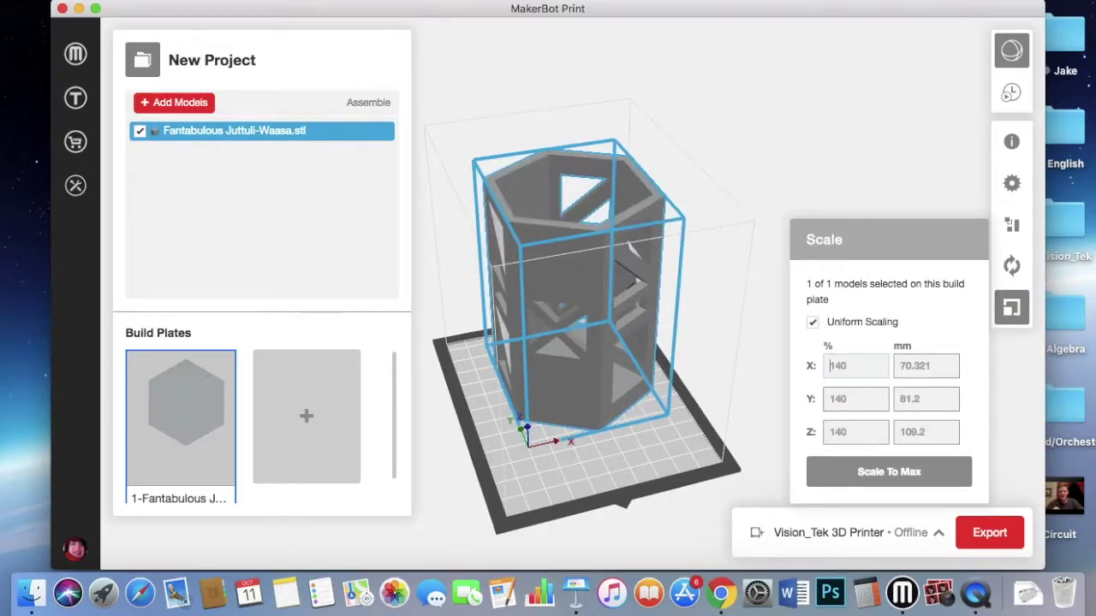
drag(596, 373, 593, 408)
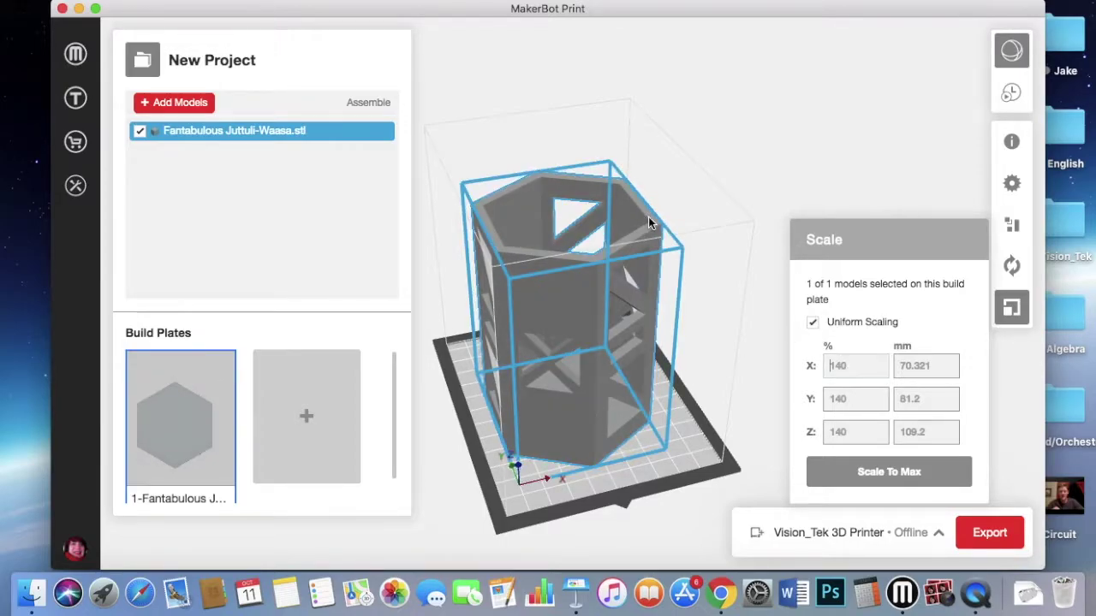
Deselect the holder model, switch to the independent project presentation in Keynote, and view its title, Results and Overview slides showing the finished prints
click(525, 104)
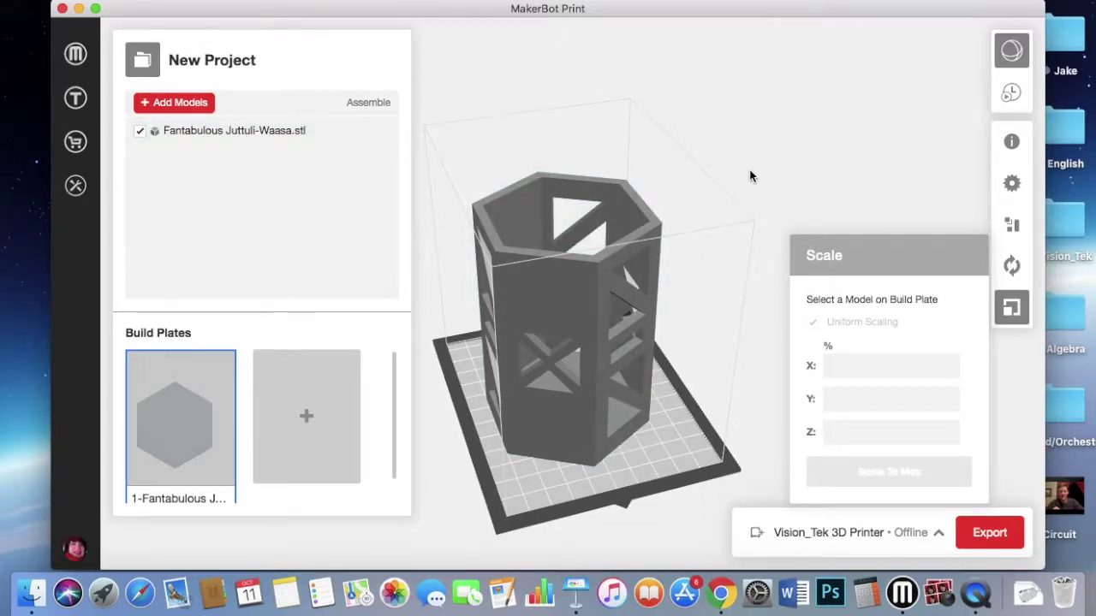
key(ctrl+Left)
click(958, 214)
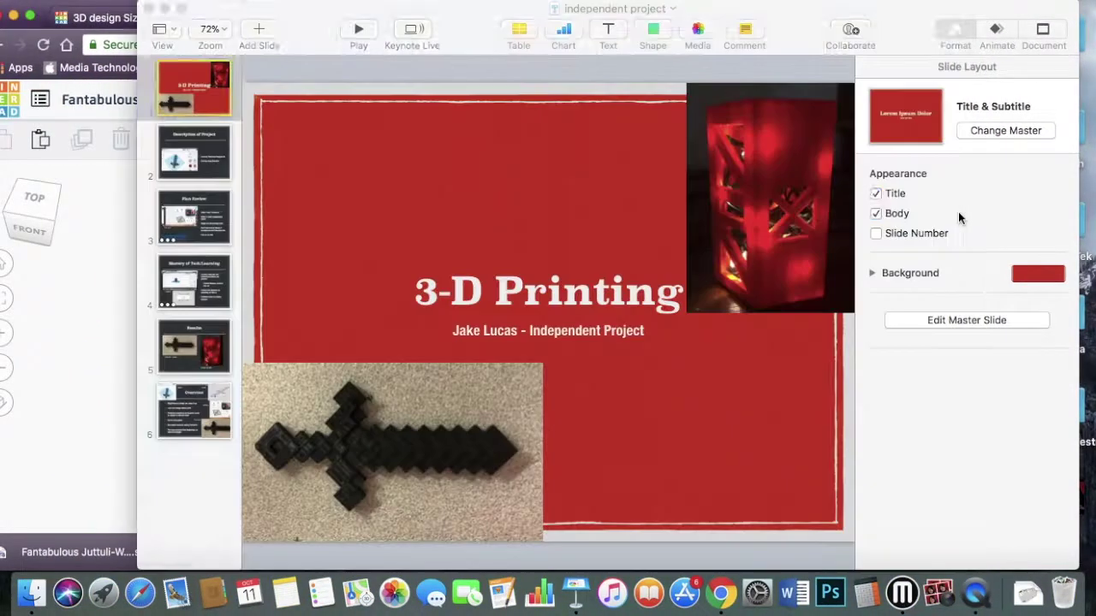
click(784, 168)
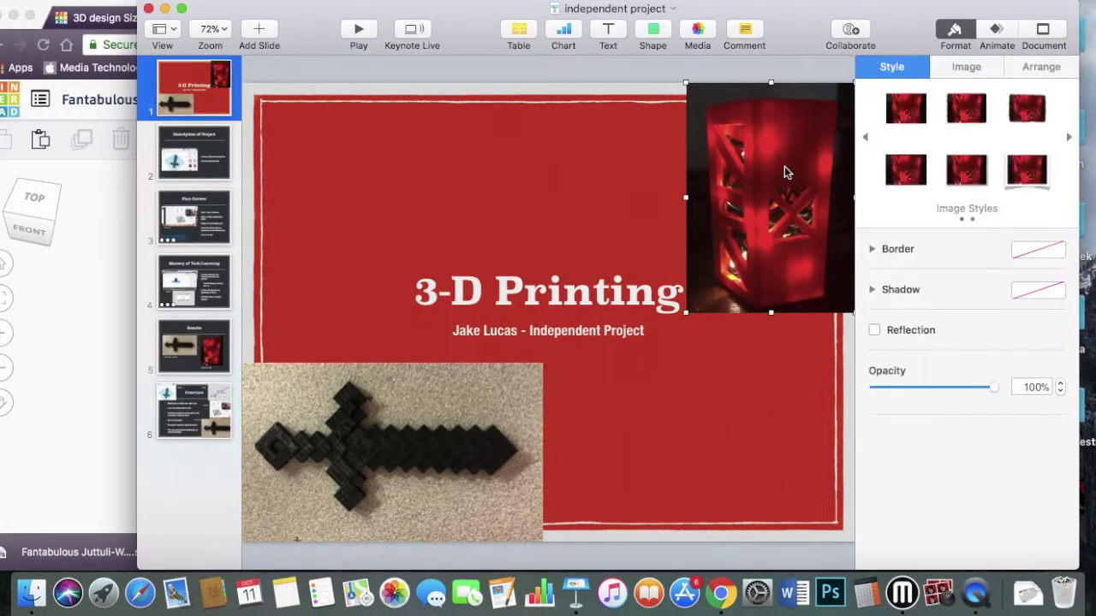
click(762, 378)
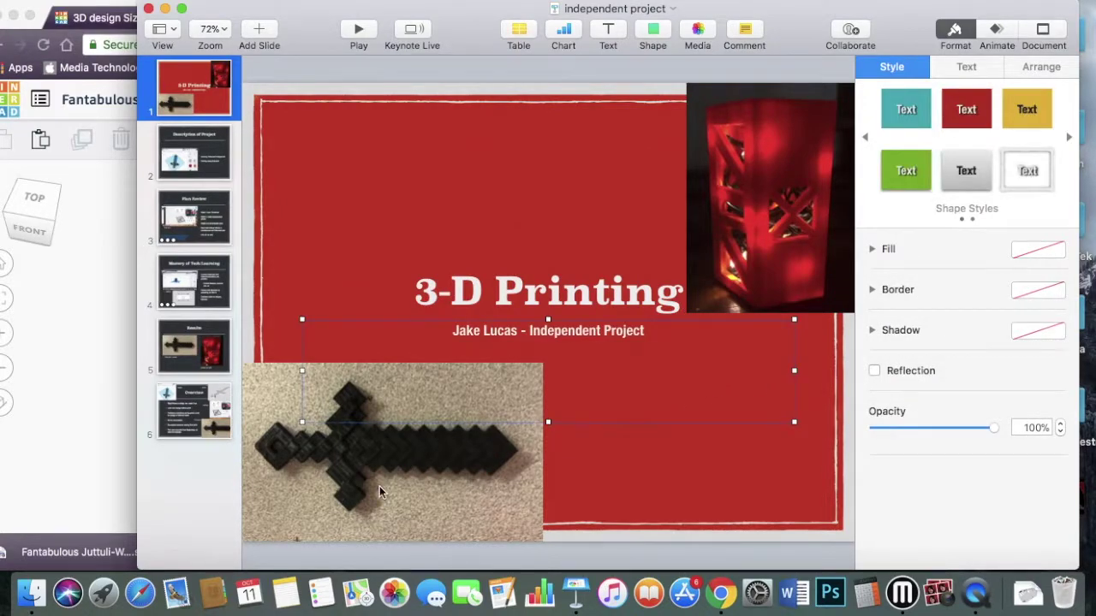
click(202, 342)
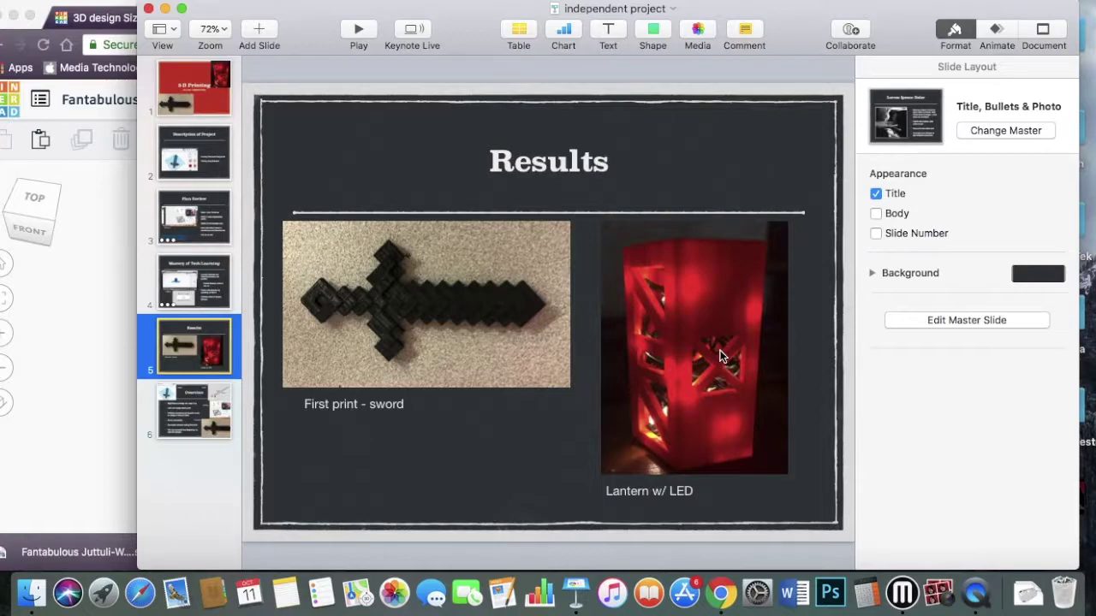
click(190, 416)
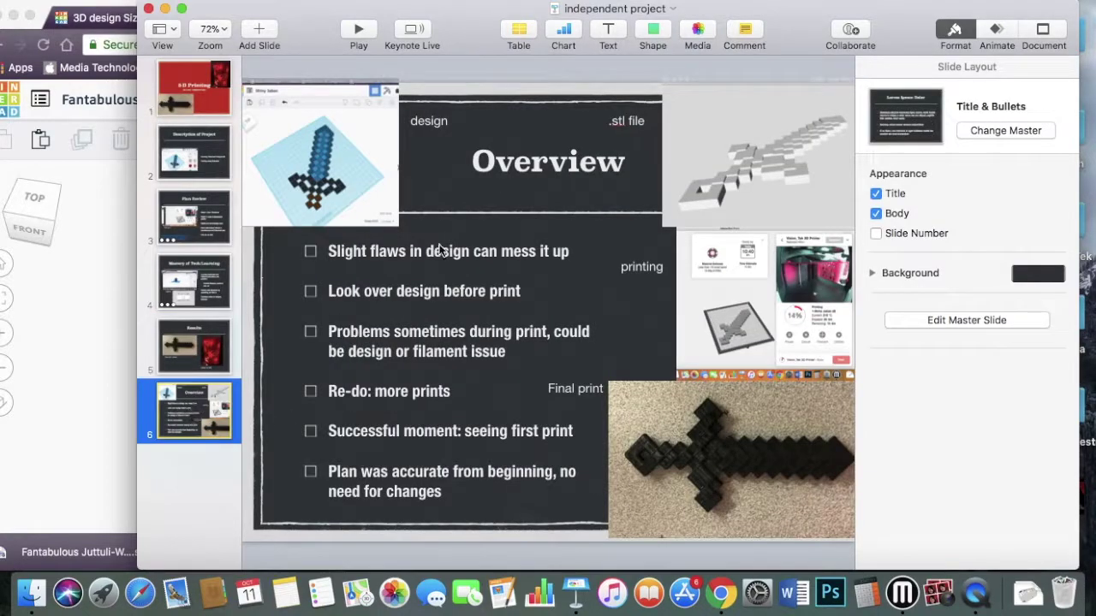